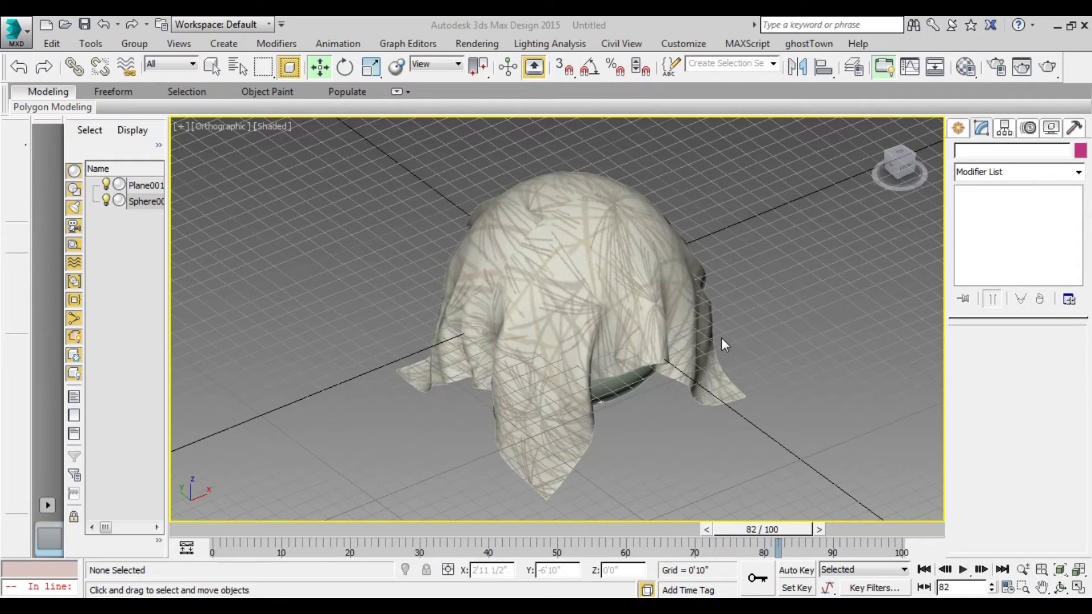
# Step: Rewind and play the cloth-over-sphere demo animation, then stop it back at frame 0
pyautogui.click(924, 570)
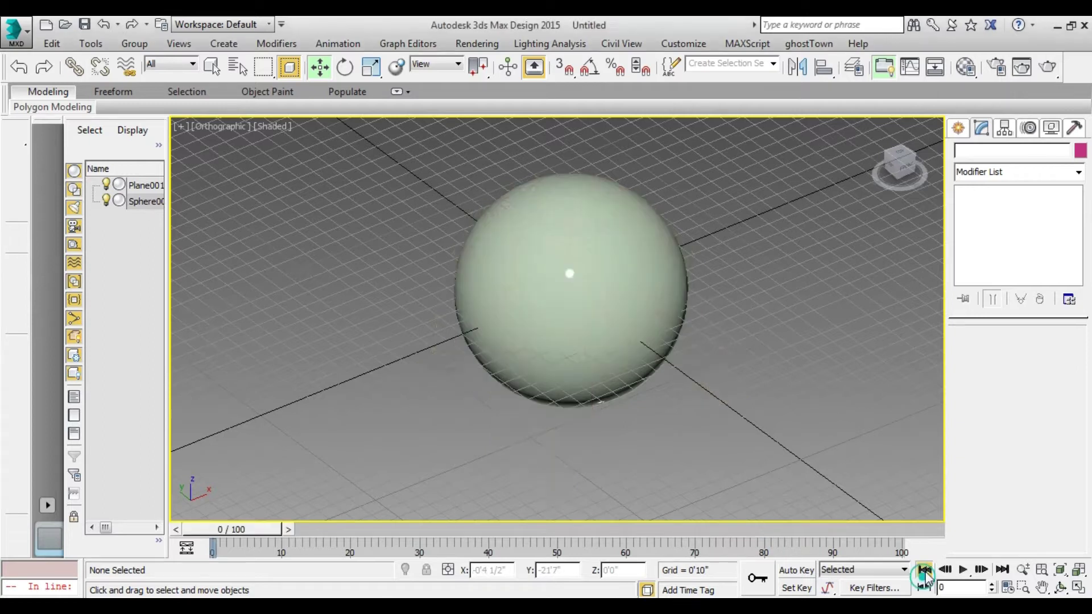
pyautogui.click(962, 569)
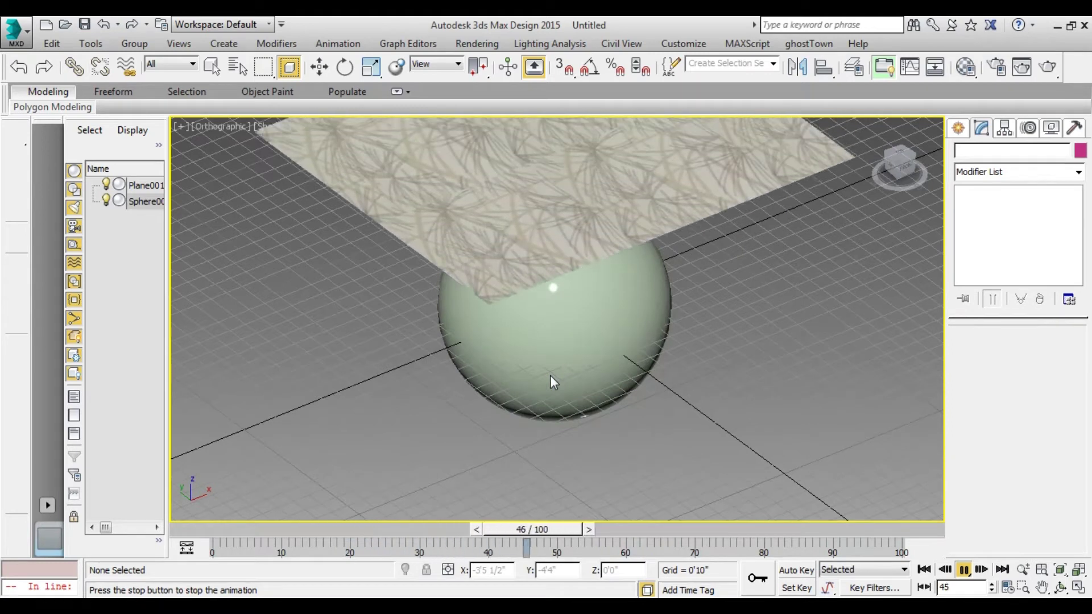
pyautogui.click(925, 571)
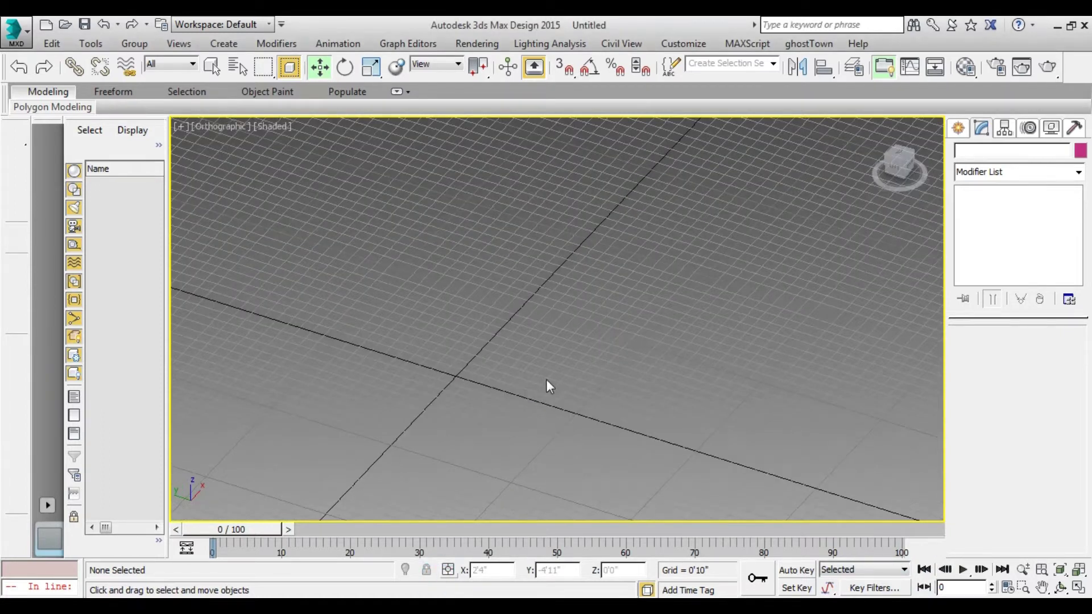
# Step: Draw a 23'2" by 27'1 1/2" standard-primitive plane in the Top viewport
pyautogui.press('t')
pyautogui.click(960, 130)
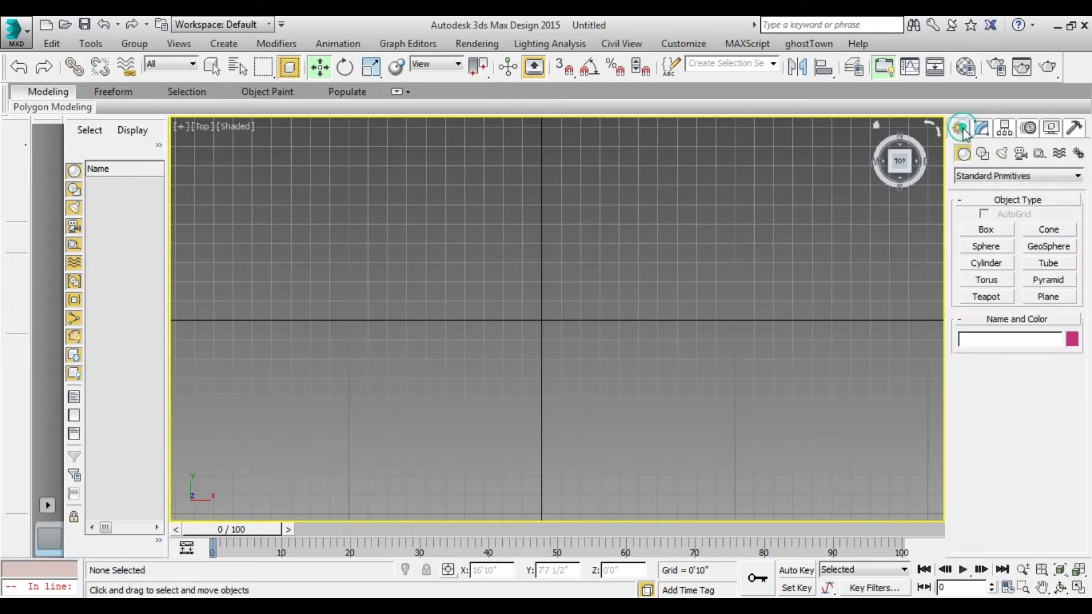
pyautogui.click(1048, 297)
pyautogui.scroll(-1, 540, 273)
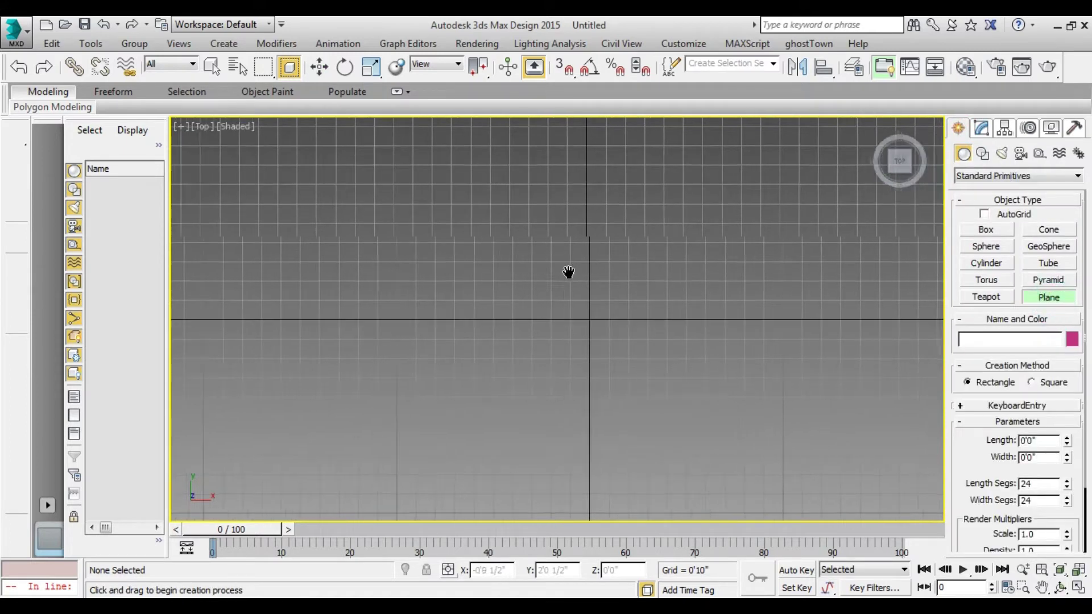
pyautogui.scroll(-1, 478, 256)
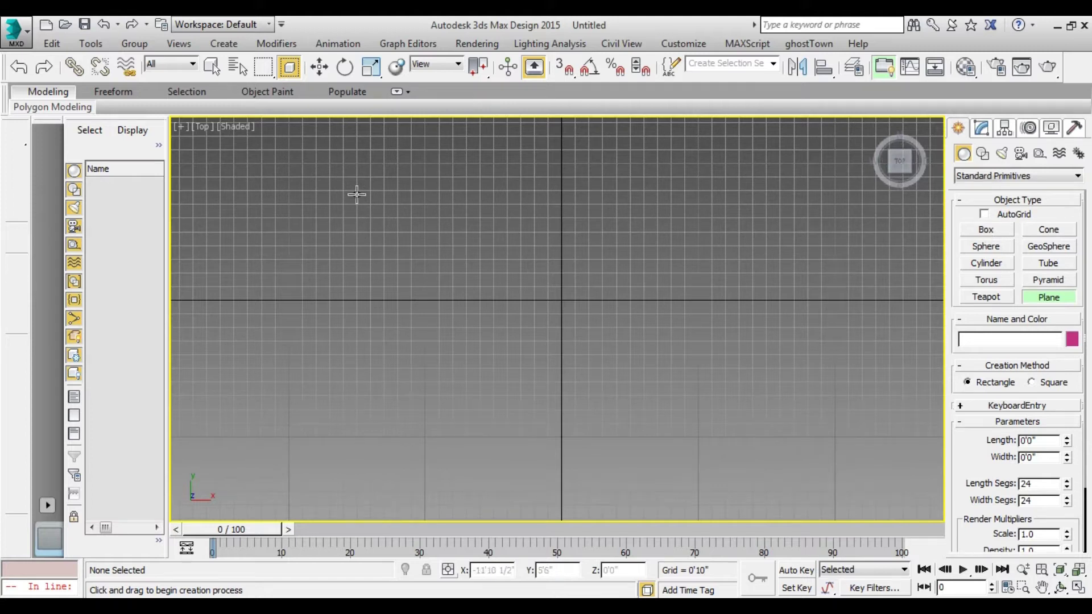
pyautogui.moveTo(354, 146)
pyautogui.mouseDown()
pyautogui.moveTo(559, 398)
pyautogui.moveTo(796, 519)
pyautogui.mouseUp()
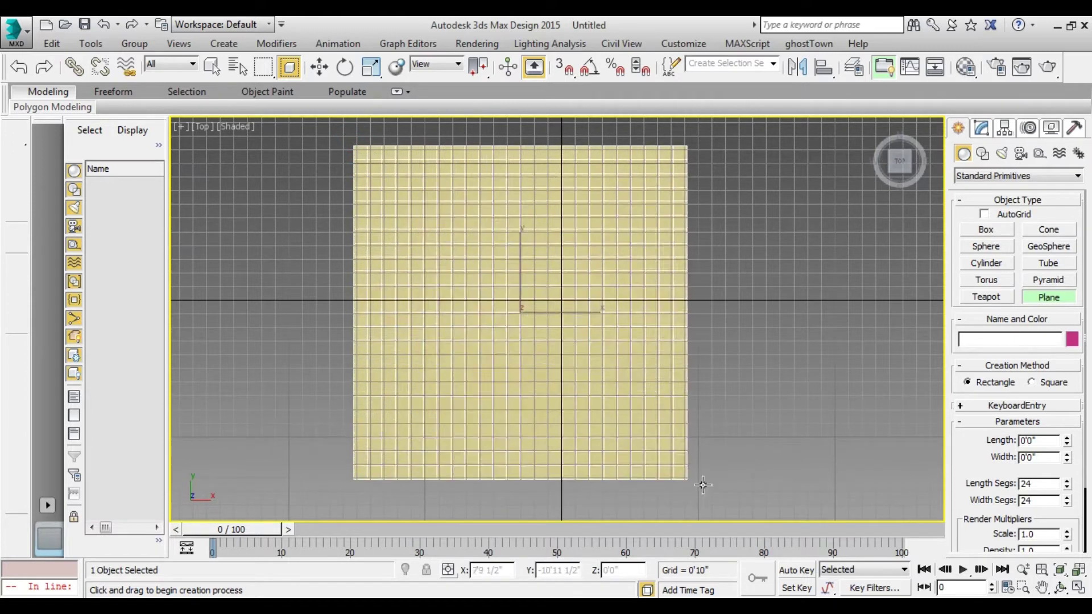
pyautogui.moveTo(601, 332); pyautogui.dragTo(496, 270, button='middle')
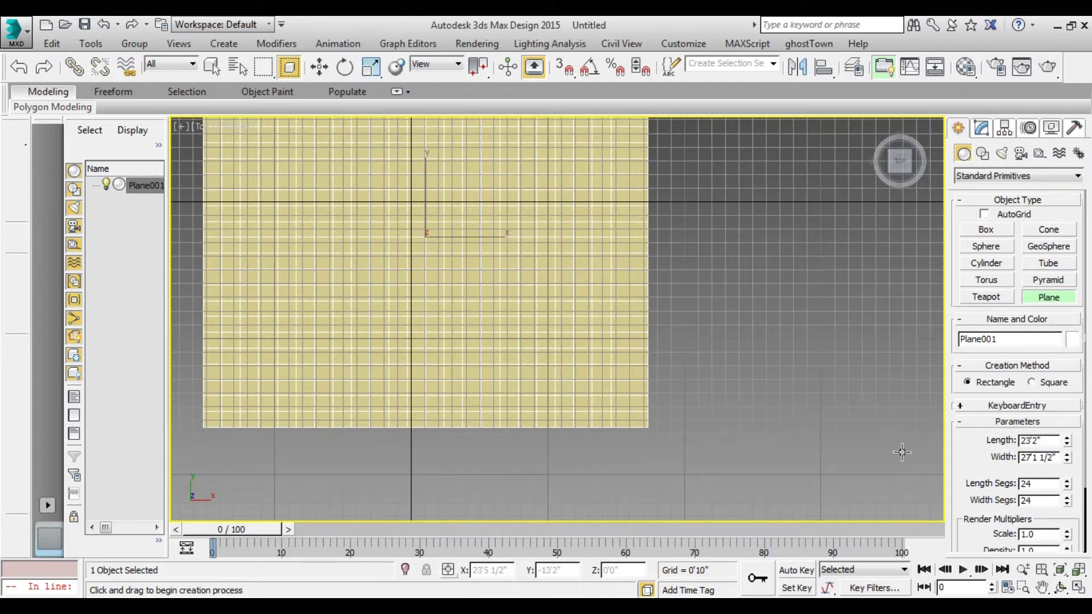
# Step: Give the plane 30 length and 30 width segments, then orbit to view it at an angle
pyautogui.moveTo(1068, 485); pyautogui.dragTo(1068, 485)
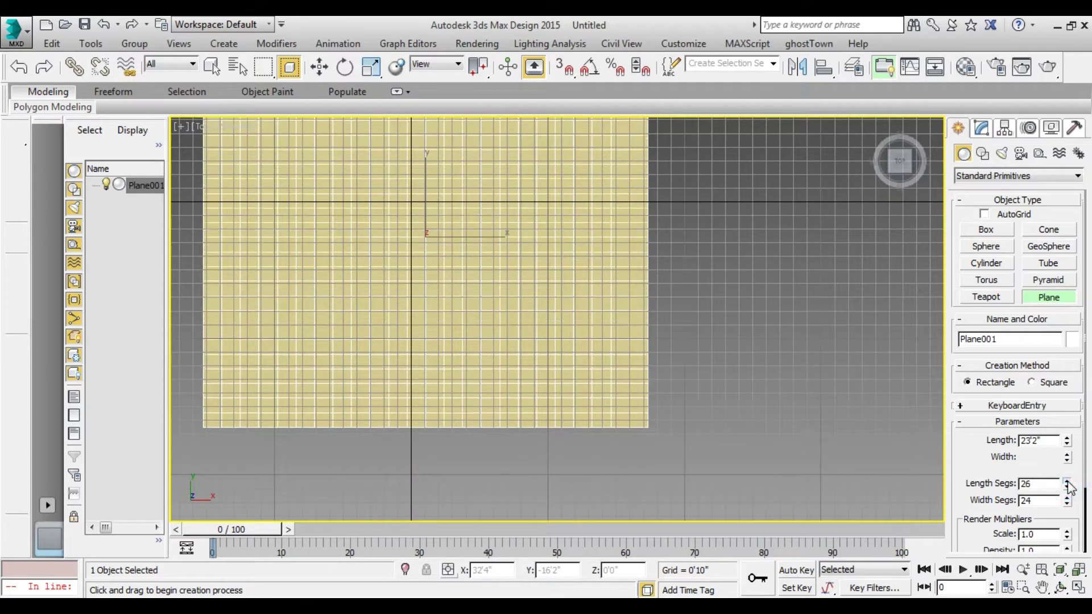
pyautogui.moveTo(1069, 488); pyautogui.dragTo(1071, 511)
pyautogui.moveTo(434, 268); pyautogui.dragTo(554, 309, button='middle')
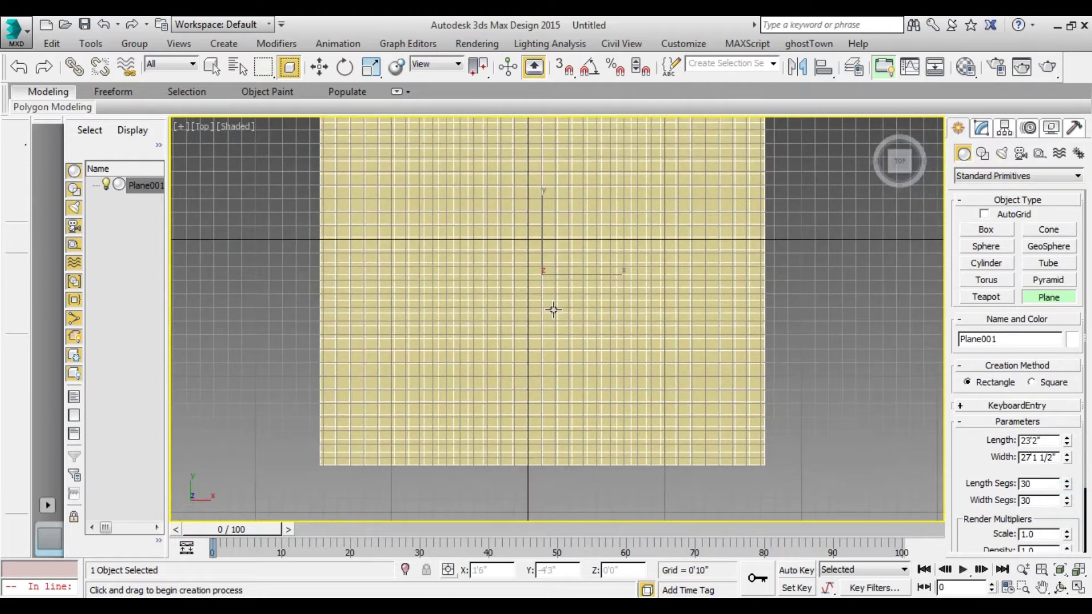
pyautogui.scroll(-2, 616, 270)
pyautogui.click(1061, 589)
pyautogui.moveTo(569, 352)
pyautogui.mouseDown()
pyautogui.moveTo(629, 285)
pyautogui.moveTo(626, 370)
pyautogui.moveTo(559, 418)
pyautogui.mouseUp()
# Step: Create a 4'3"-radius sphere at the plane's centre, lift it, and set 44 segments
pyautogui.click(986, 246)
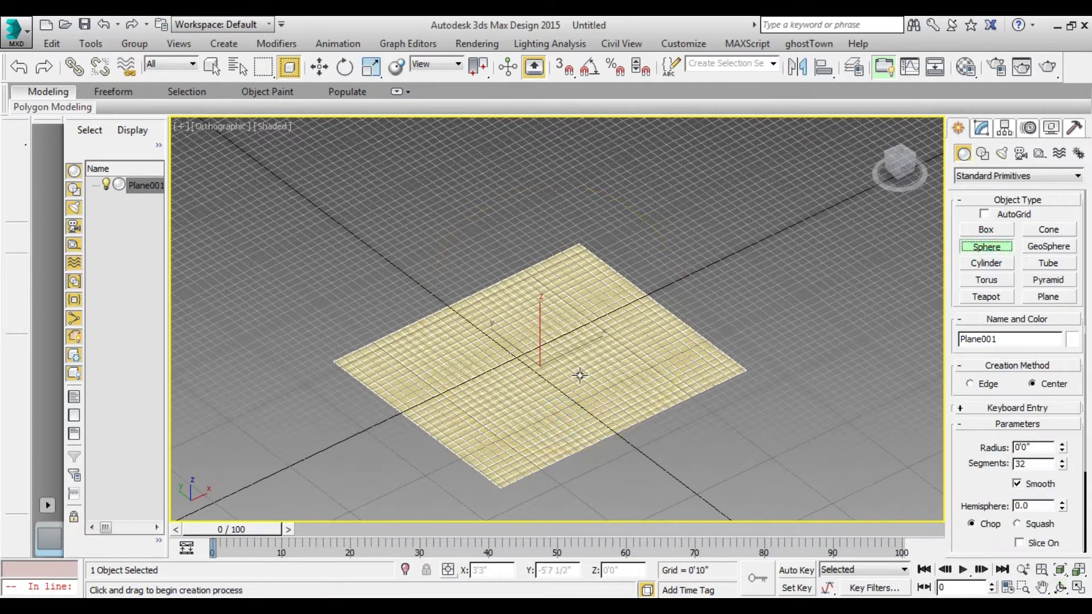
pyautogui.moveTo(530, 355); pyautogui.dragTo(576, 392)
pyautogui.scroll(3, 628, 378)
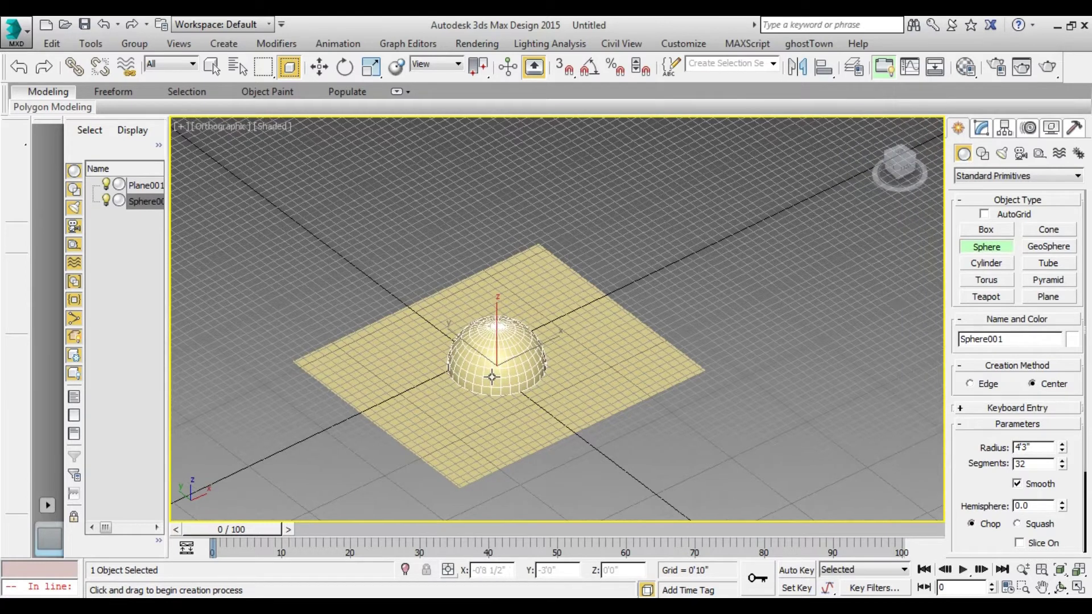
pyautogui.click(320, 67)
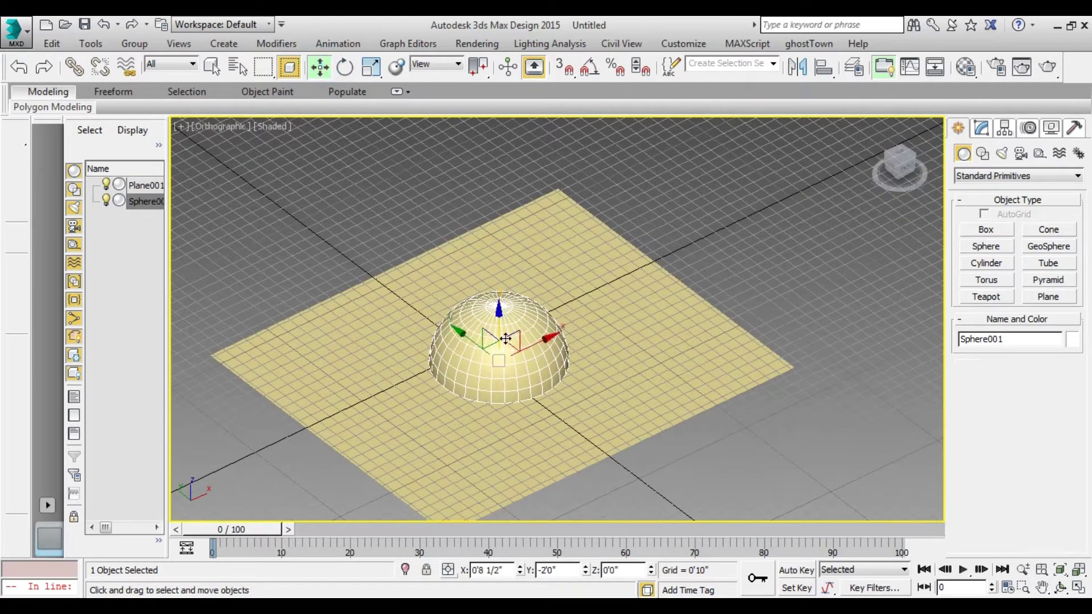
pyautogui.moveTo(500, 333); pyautogui.dragTo(499, 311)
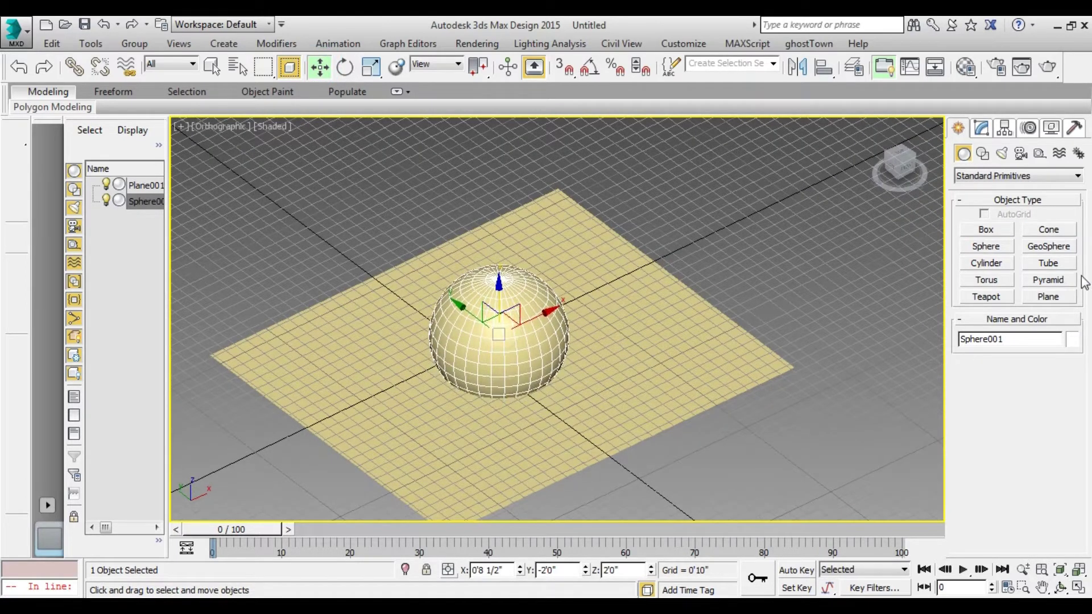
pyautogui.click(977, 133)
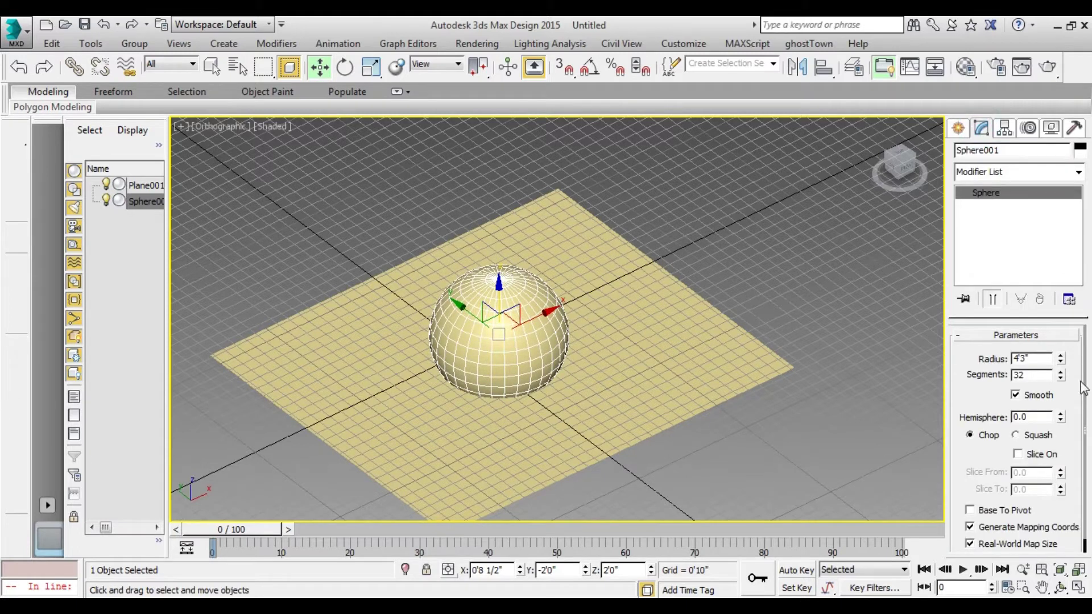
pyautogui.moveTo(1061, 376); pyautogui.dragTo(1061, 375)
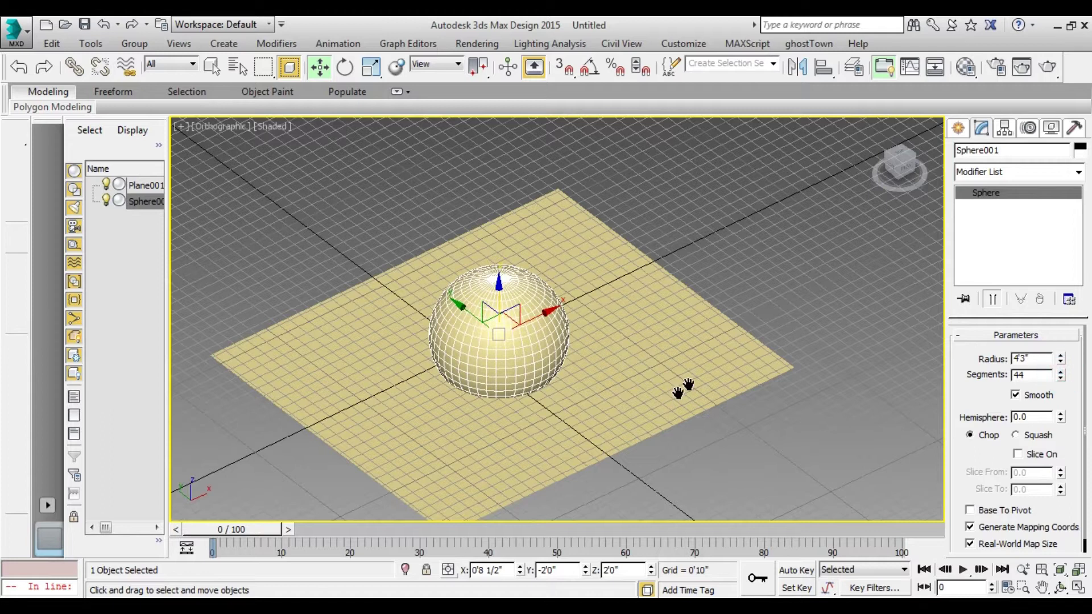
# Step: Raise Plane001 well above the sphere, then reselect the sphere
pyautogui.moveTo(569, 402); pyautogui.dragTo(652, 362, button='middle')
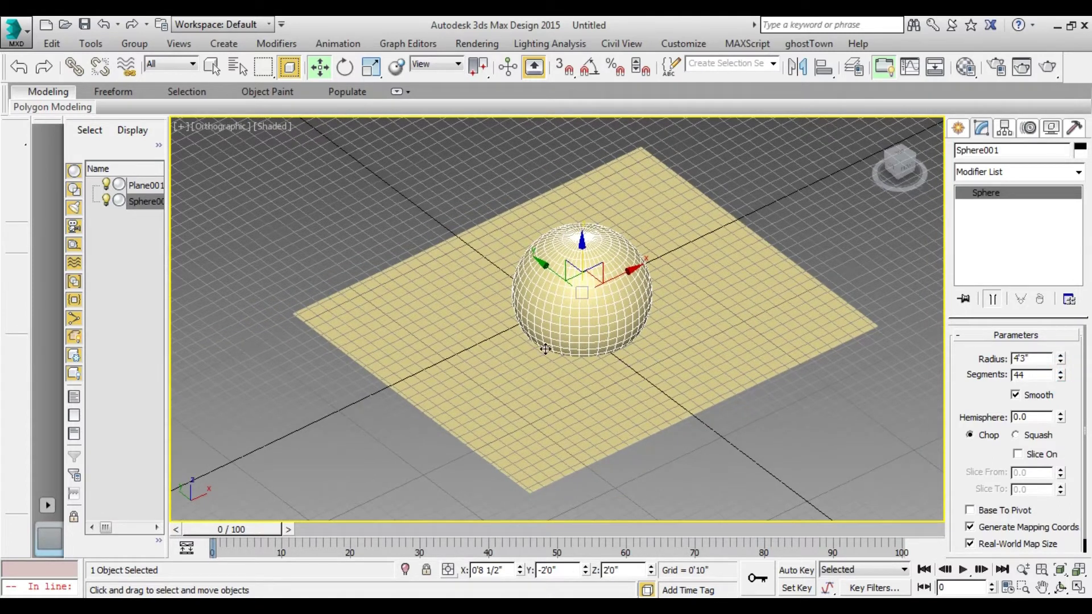
pyautogui.click(615, 379)
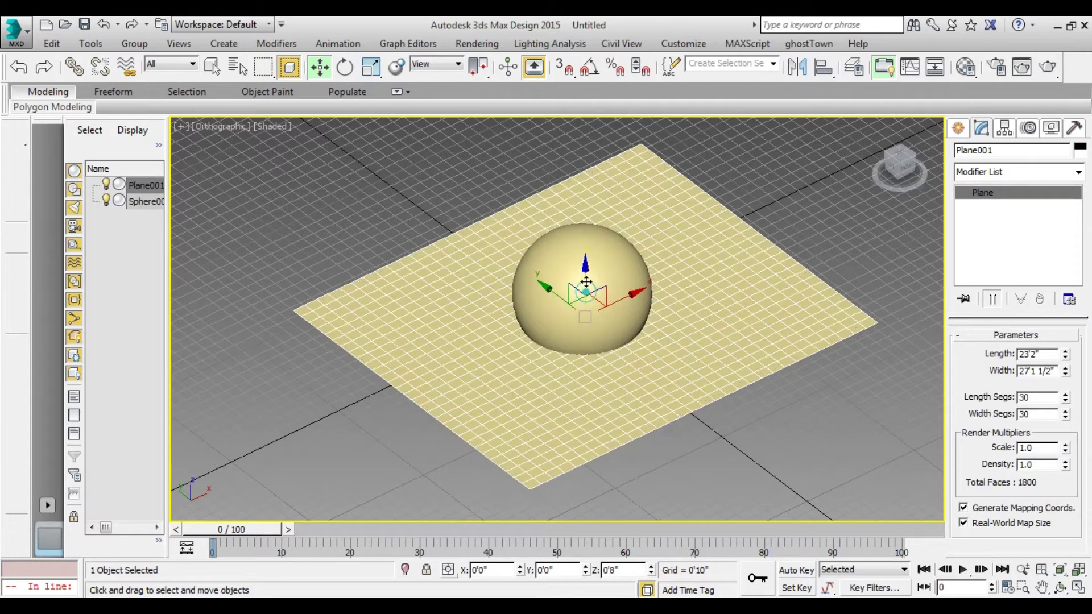
pyautogui.moveTo(586, 293); pyautogui.dragTo(588, 91)
pyautogui.moveTo(597, 212); pyautogui.dragTo(559, 352, button='middle')
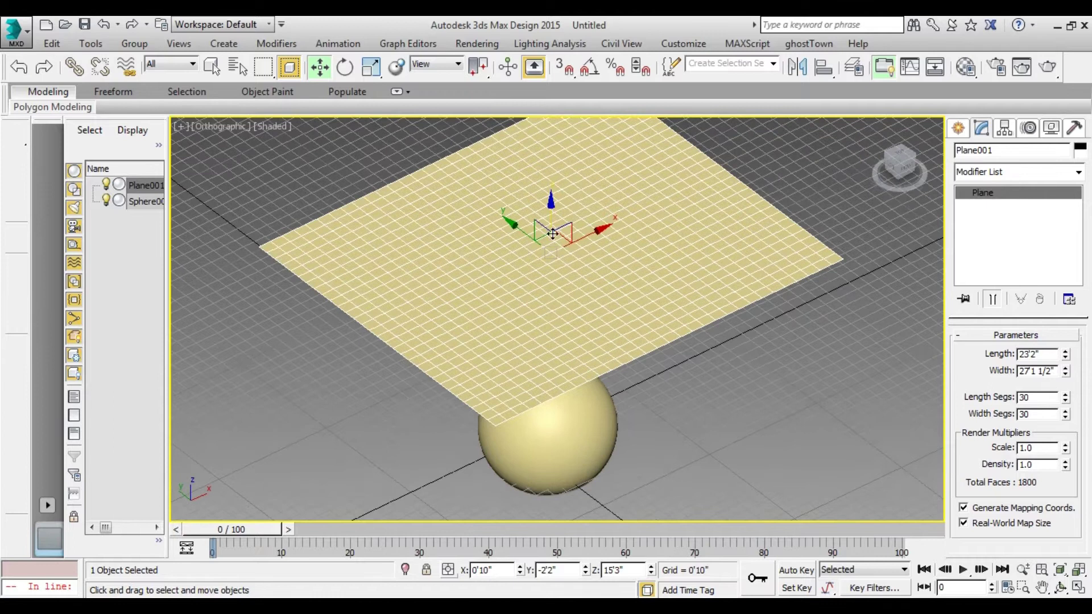
pyautogui.click(560, 444)
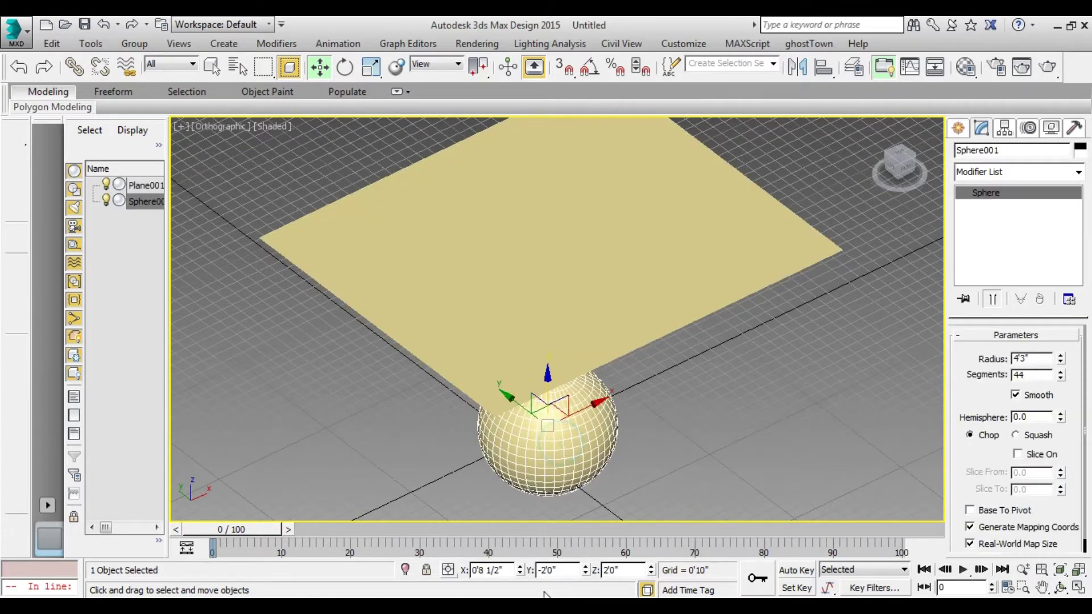
# Step: Zero the sphere's X, Y and Z position values
pyautogui.doubleClick(513, 570)
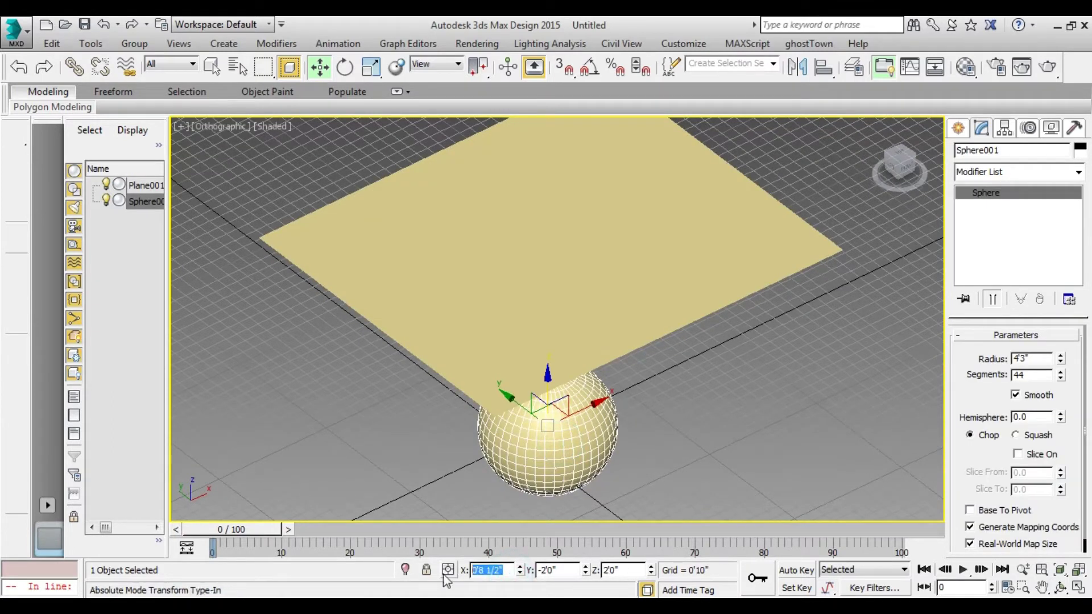
pyautogui.write('0')
pyautogui.press('Return')
pyautogui.doubleClick(567, 571)
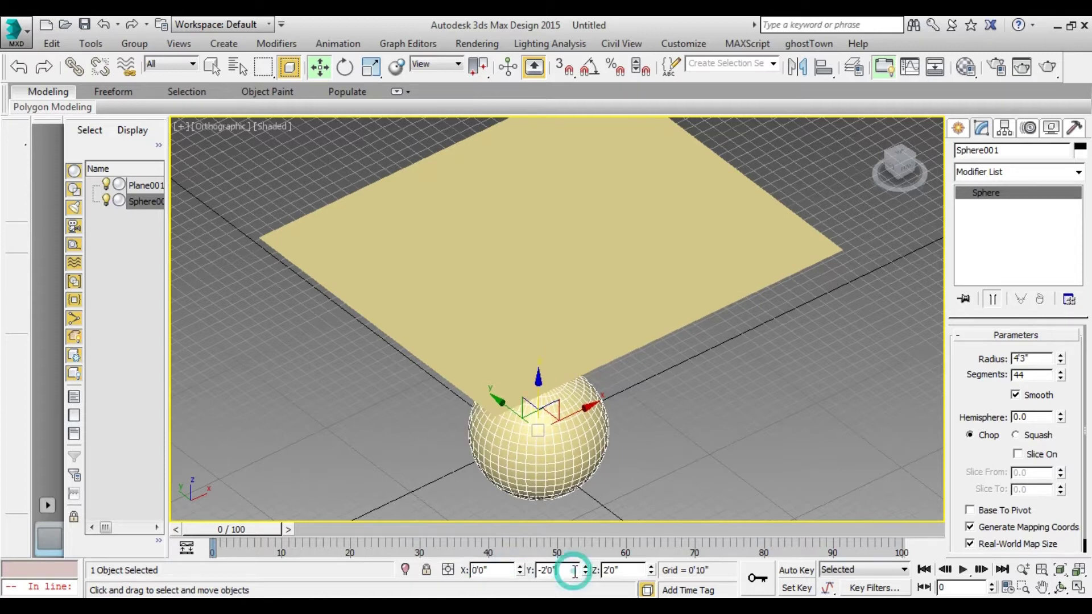
pyautogui.write('00')
pyautogui.doubleClick(619, 571)
pyautogui.write('00')
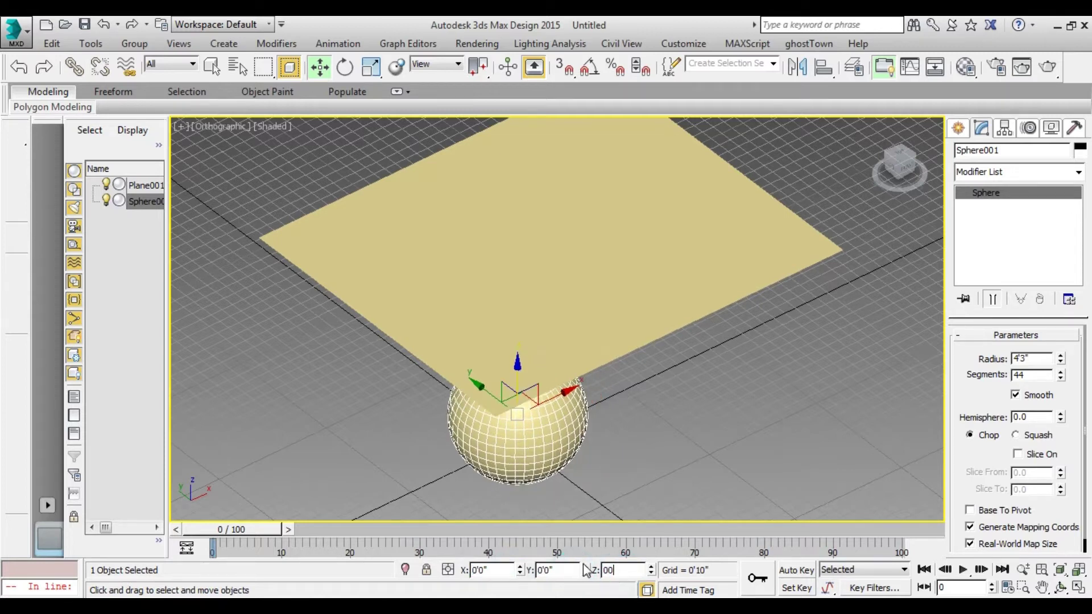
pyautogui.click(625, 577)
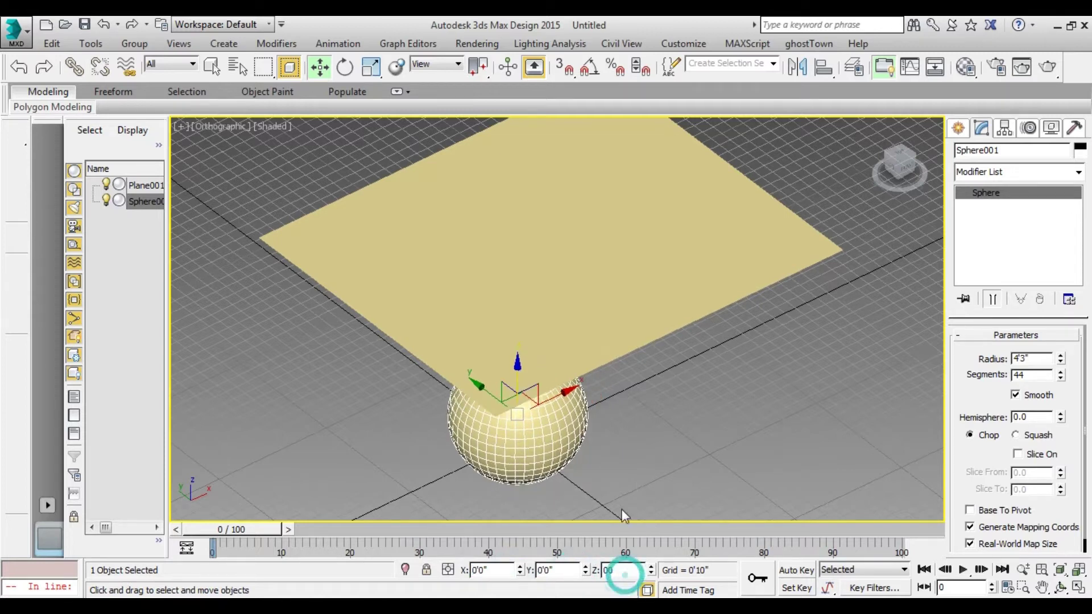
# Step: Position Plane001 at X 0'0", Y 0'0", Z 14'0" above the sphere
pyautogui.click(608, 298)
pyautogui.doubleClick(490, 570)
pyautogui.write('0')
pyautogui.press('Tab')
pyautogui.write('0')
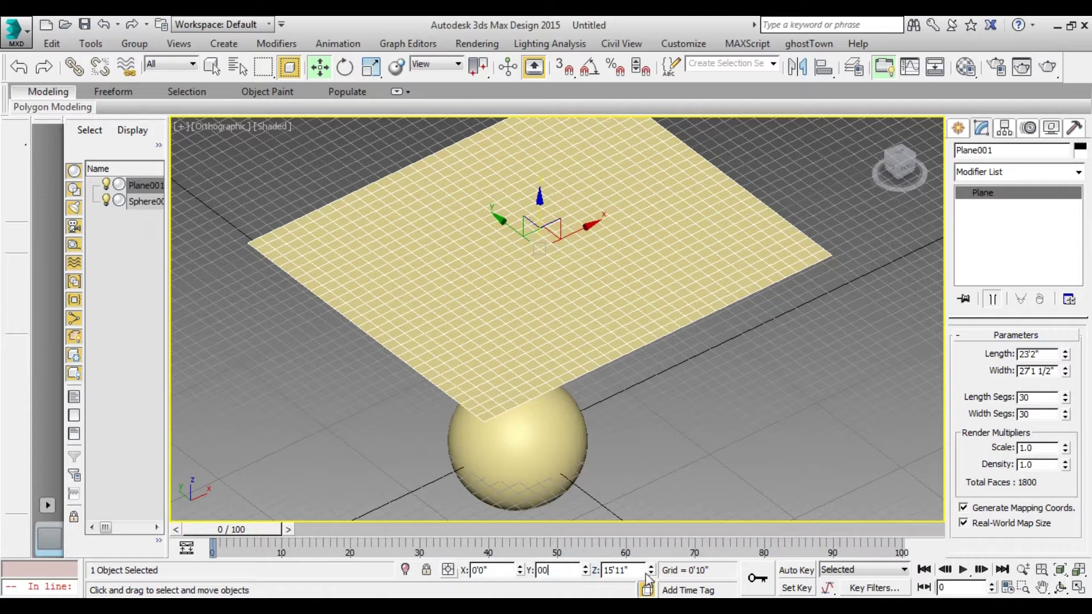
pyautogui.press('Tab')
pyautogui.write('200')
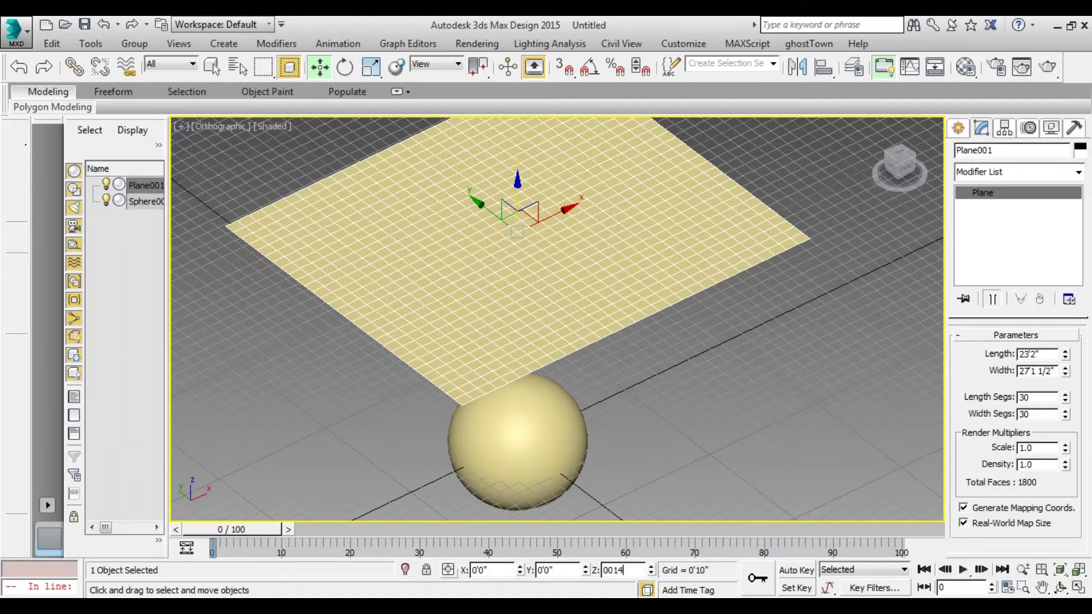
pyautogui.doubleClick(626, 571)
pyautogui.press('Return')
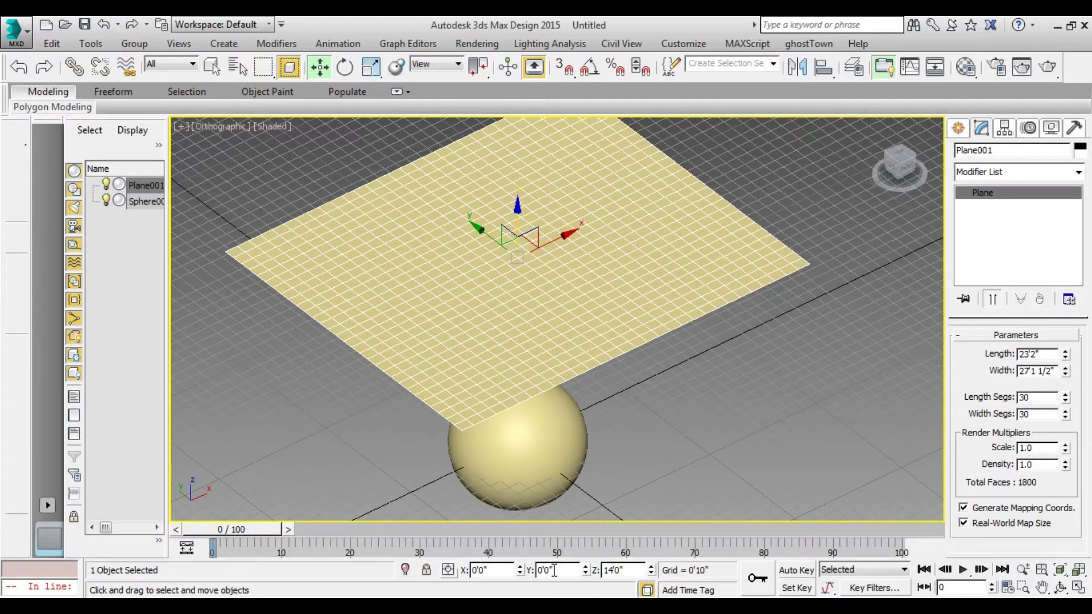
# Step: Zoom out and orbit the viewport to frame the plane and sphere
pyautogui.scroll(-2, 619, 419)
pyautogui.scroll(-1, 626, 423)
pyautogui.scroll(-2, 682, 449)
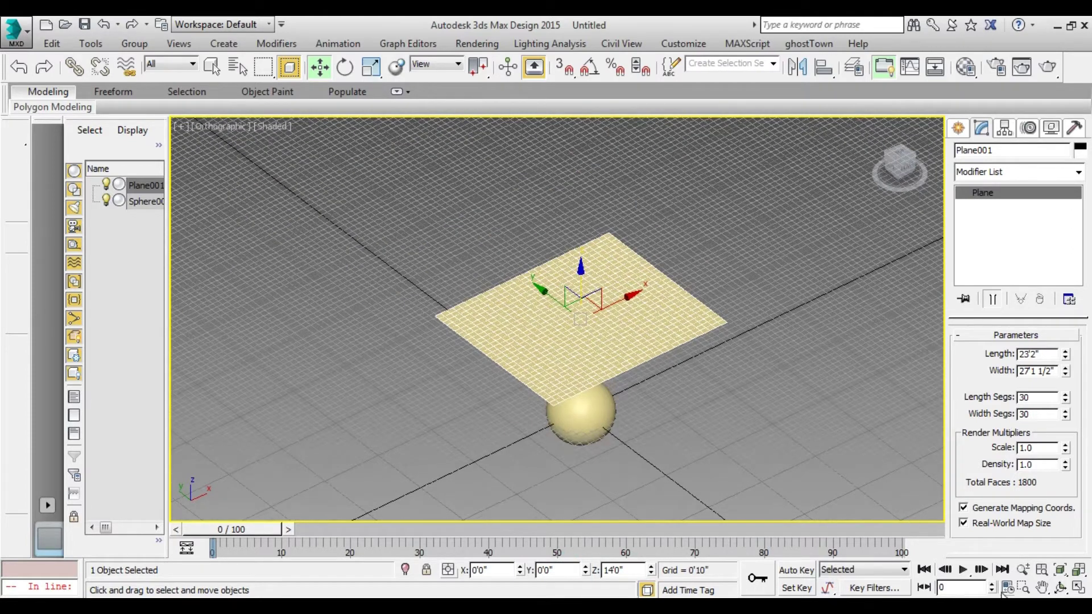
pyautogui.click(1058, 587)
pyautogui.moveTo(580, 386)
pyautogui.mouseDown()
pyautogui.moveTo(567, 390)
pyautogui.moveTo(580, 414)
pyautogui.moveTo(777, 295)
pyautogui.mouseUp()
pyautogui.scroll(3, 580, 415)
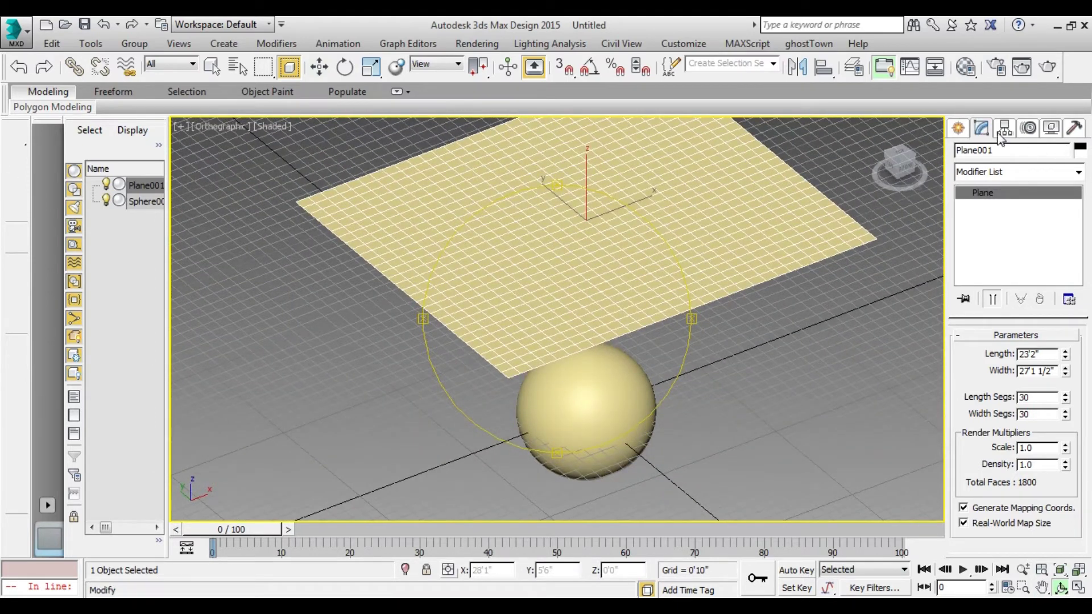
# Step: Apply a Cloth modifier to Plane001 and bring up its Object Properties
pyautogui.click(1078, 173)
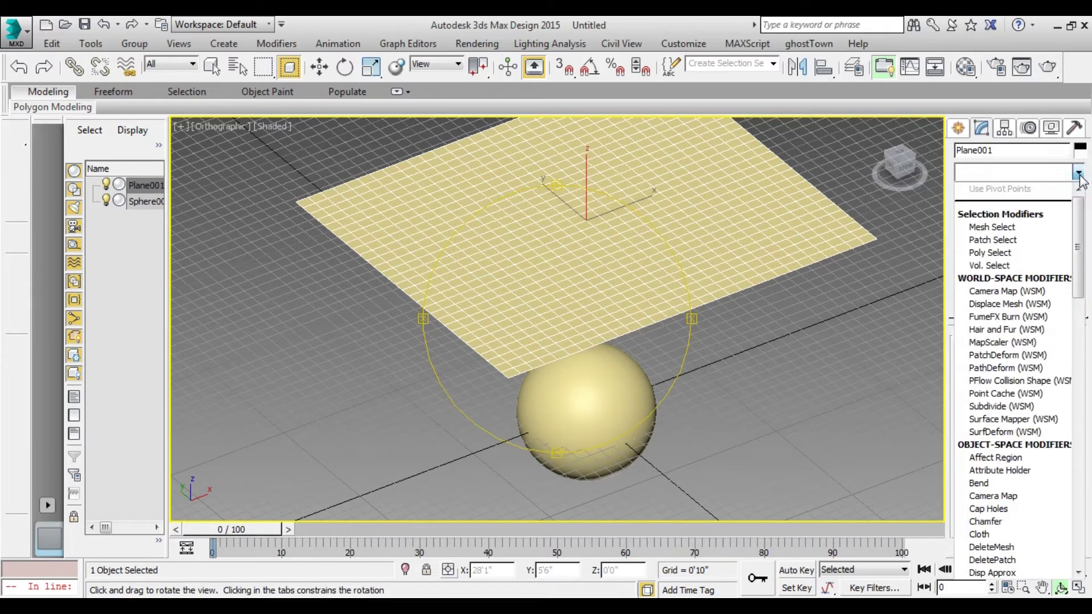
pyautogui.moveTo(1078, 245)
pyautogui.mouseDown()
pyautogui.moveTo(1083, 358)
pyautogui.moveTo(1086, 315)
pyautogui.mouseUp()
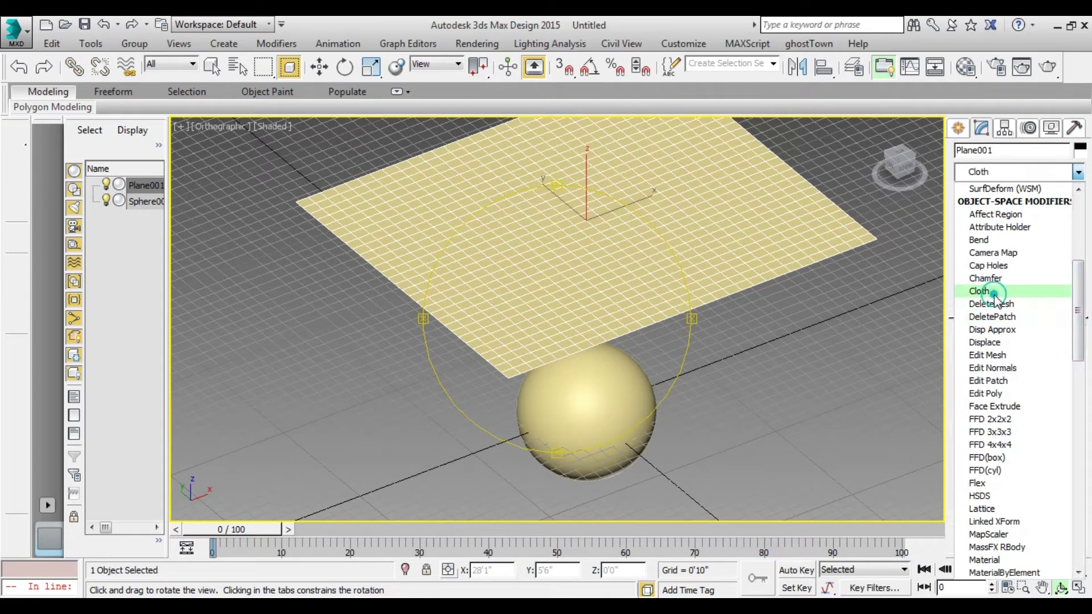
pyautogui.click(995, 290)
pyautogui.click(1028, 364)
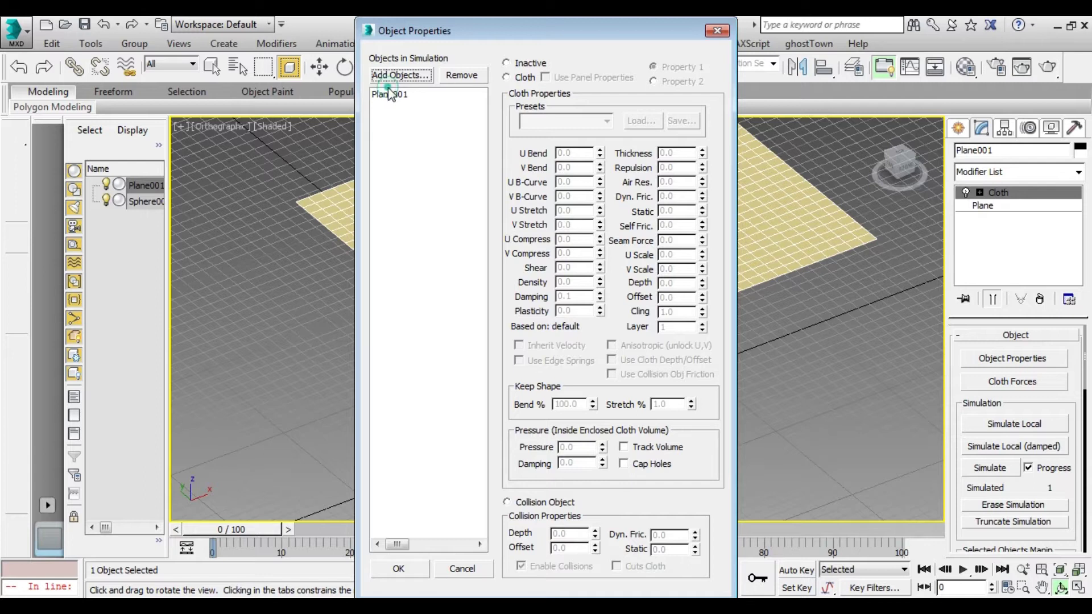
# Step: Set Plane001 as a Cloth object using the Silk fabric preset
pyautogui.click(389, 94)
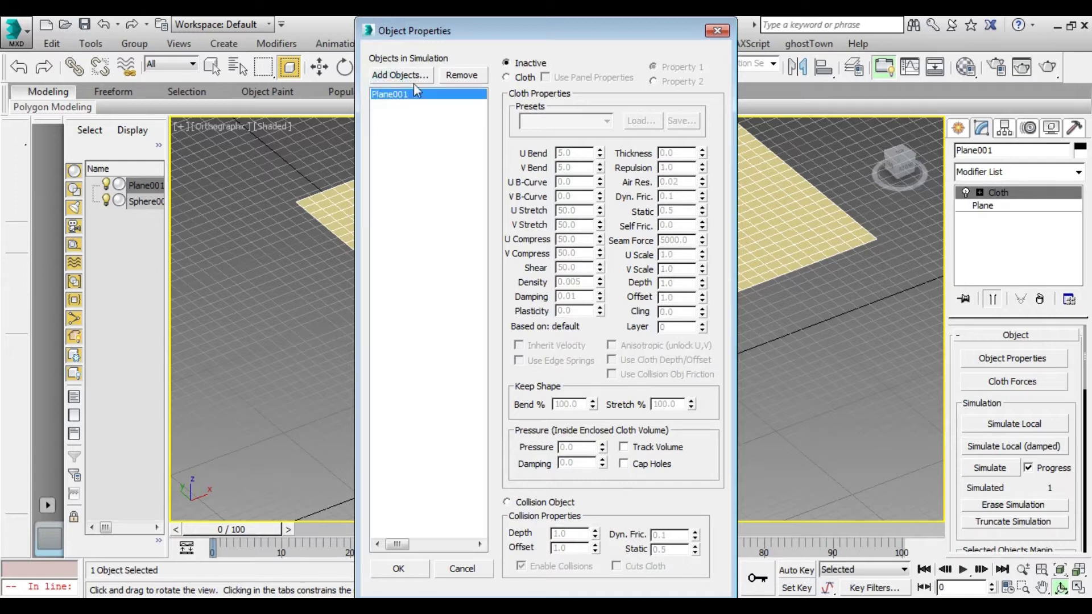
pyautogui.click(506, 78)
pyautogui.click(569, 122)
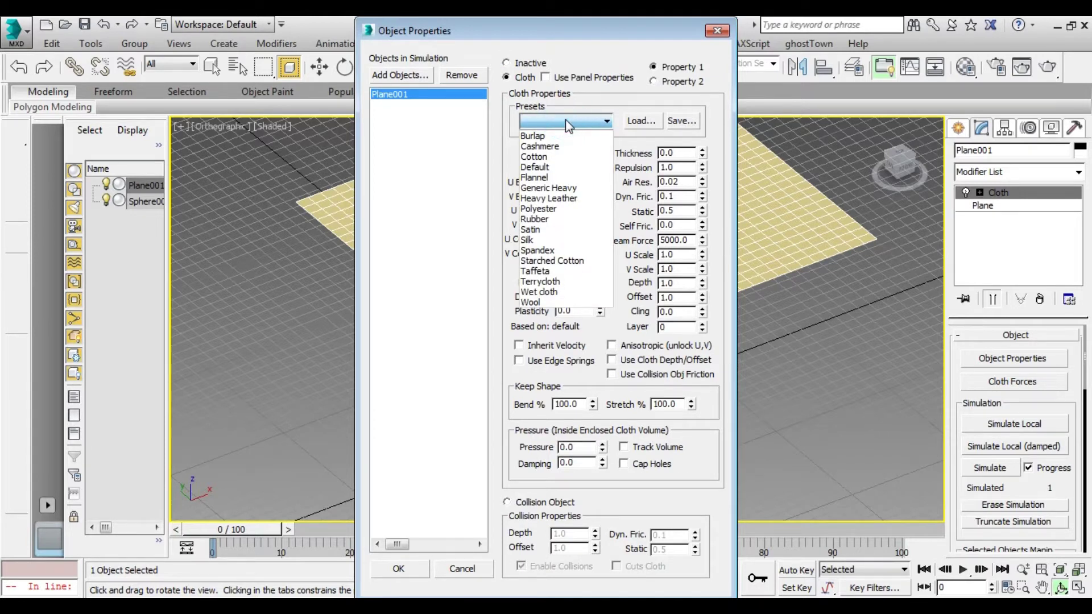
pyautogui.click(554, 239)
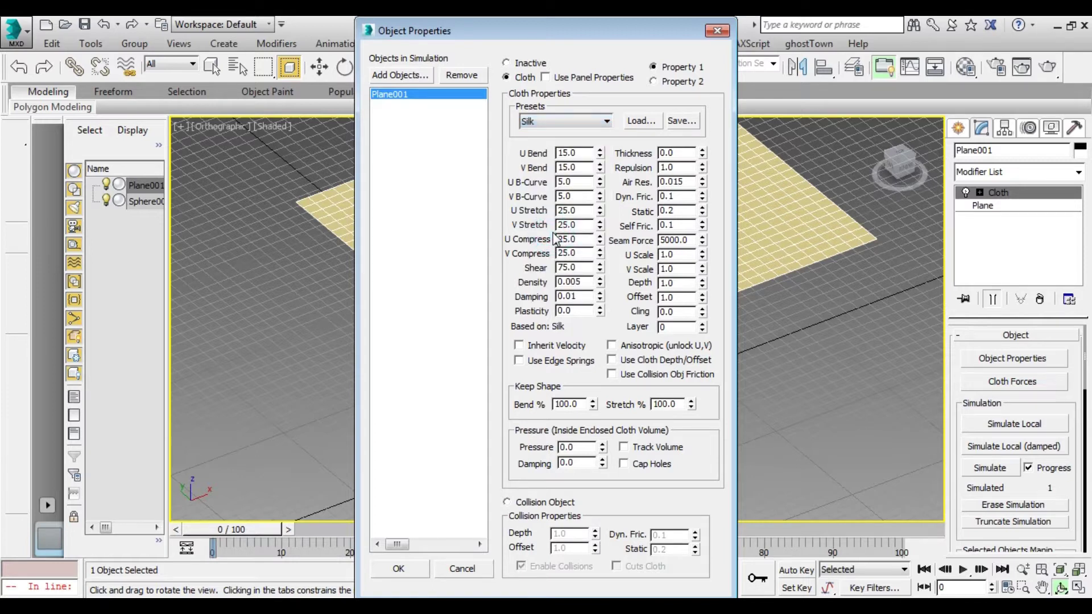
# Step: Add Sphere001 to the simulation as a Collision Object and confirm both objects' roles
pyautogui.click(414, 76)
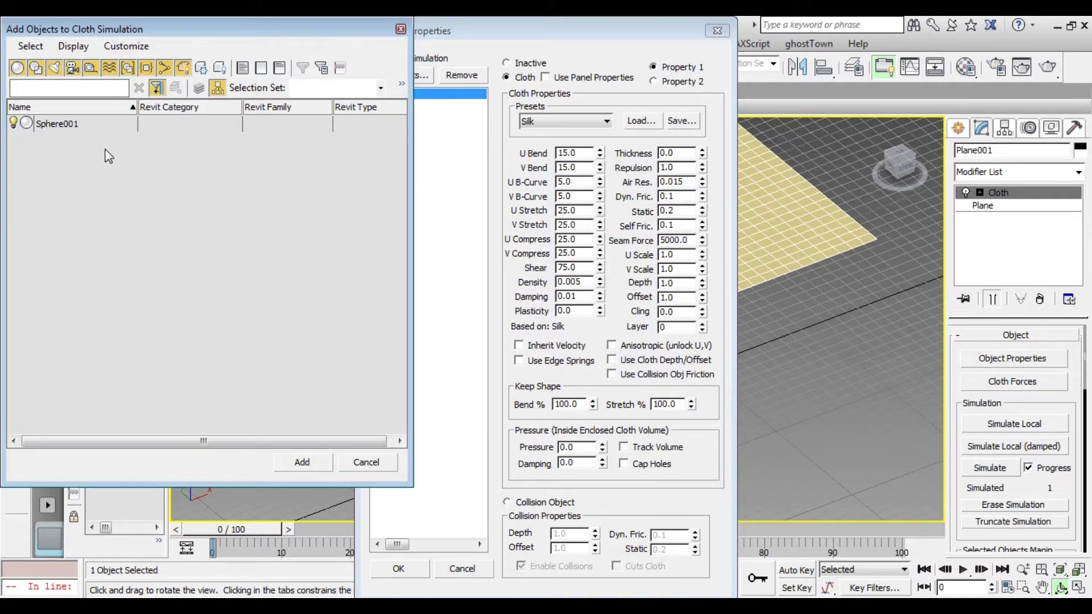
pyautogui.click(75, 130)
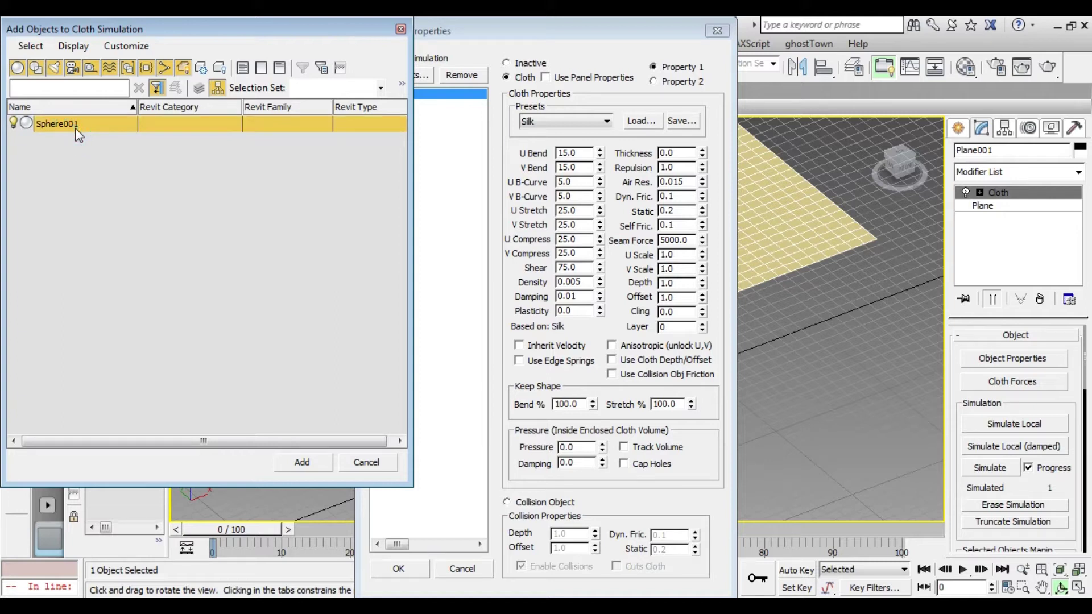
pyautogui.click(302, 463)
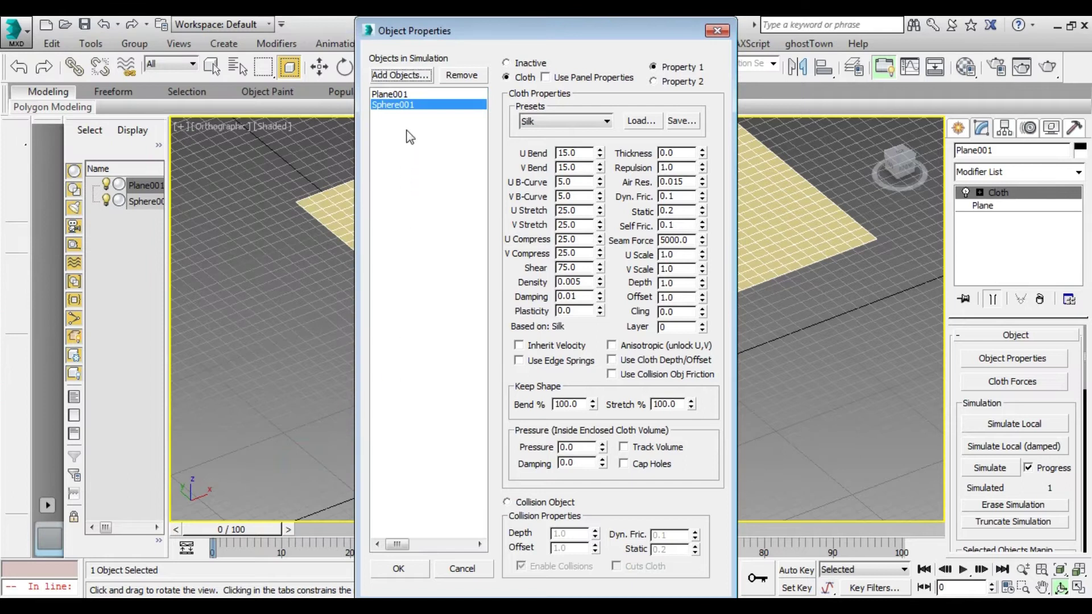
pyautogui.click(506, 502)
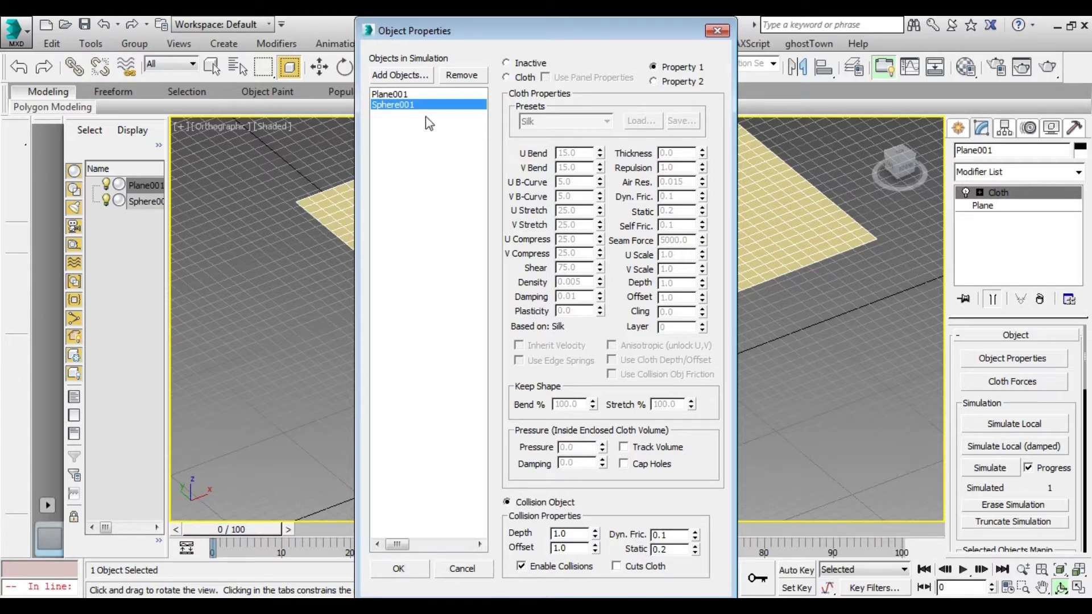
pyautogui.click(401, 94)
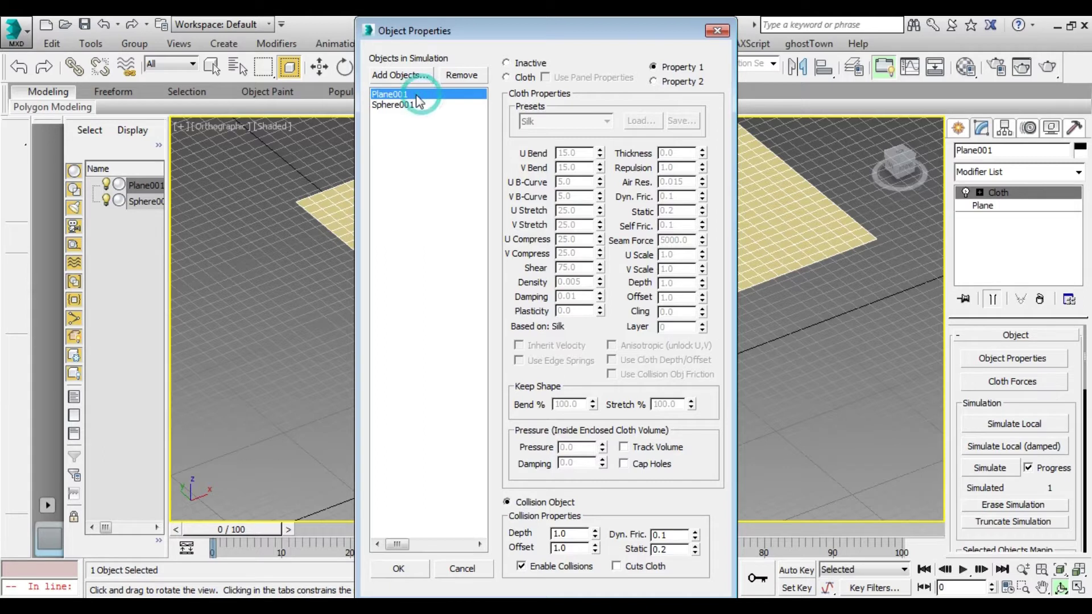
pyautogui.click(506, 78)
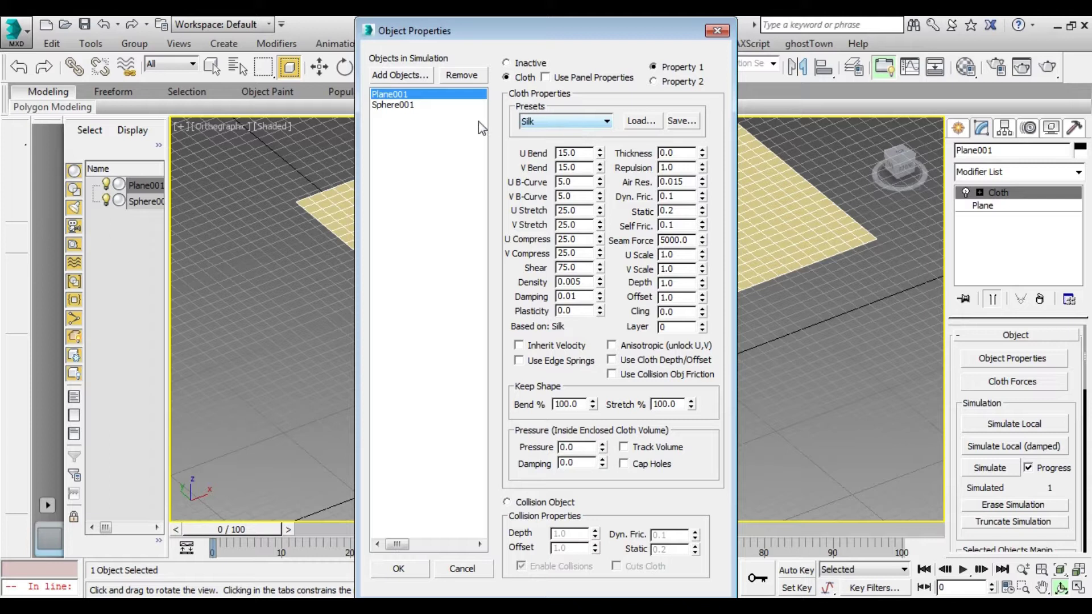
pyautogui.click(394, 104)
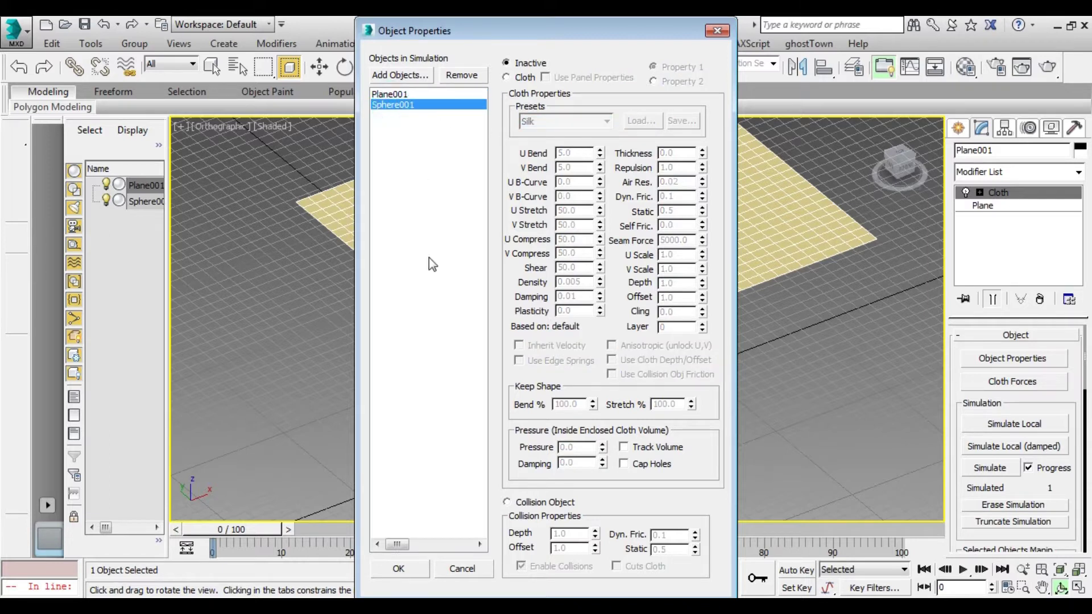
pyautogui.click(507, 502)
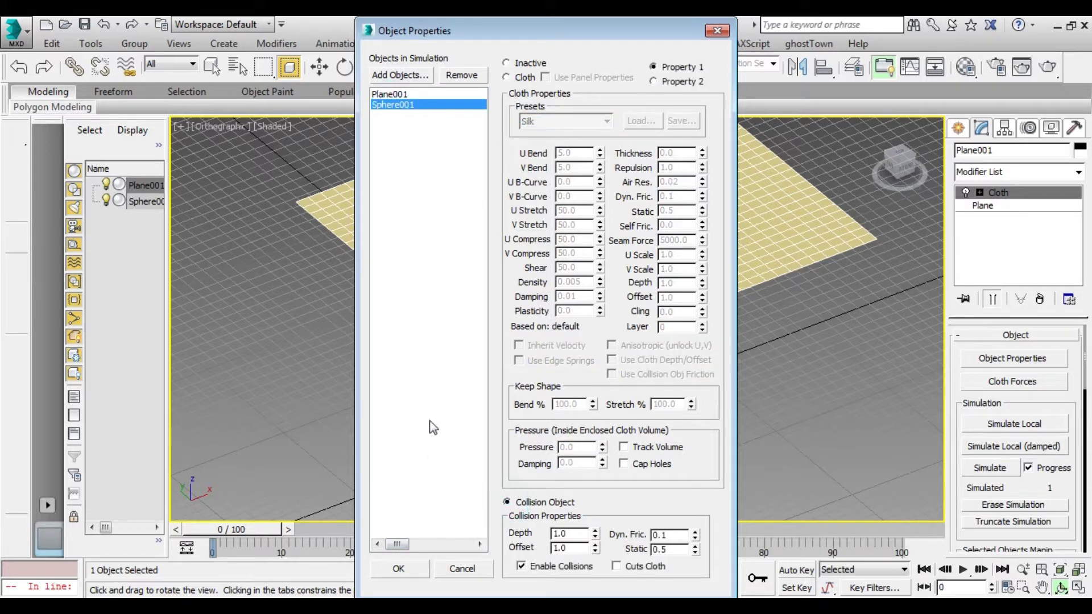
# Step: Close Object Properties and run the local cloth simulation on Plane001
pyautogui.click(411, 570)
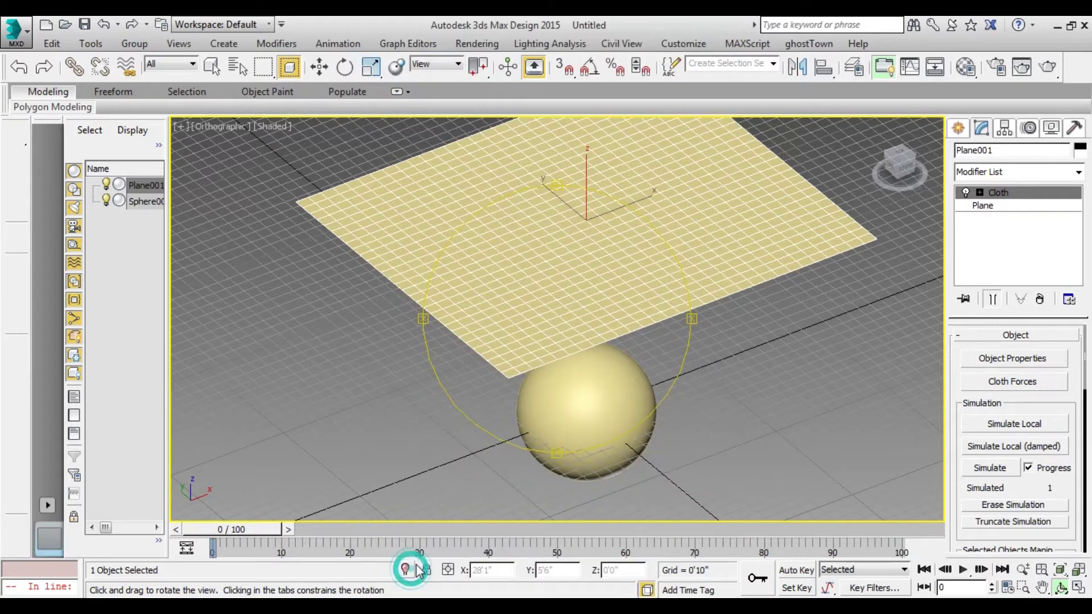
pyautogui.moveTo(578, 360)
pyautogui.mouseDown()
pyautogui.moveTo(531, 358)
pyautogui.moveTo(688, 390)
pyautogui.mouseUp()
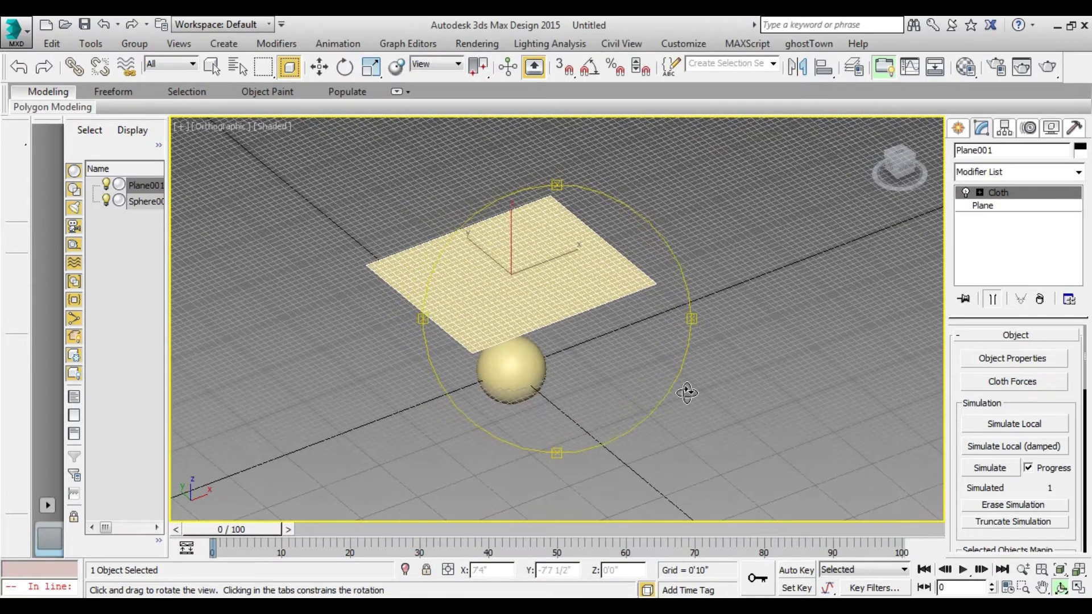
pyautogui.click(1013, 425)
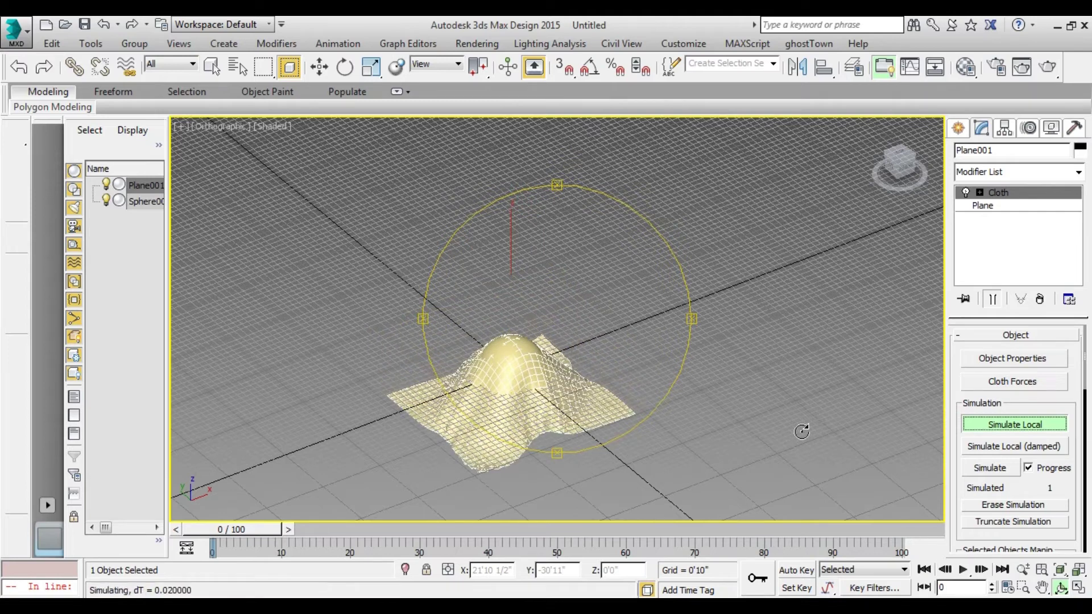
# Step: Zoom, orbit and pan around to inspect the cloth draped in folds over the sphere
pyautogui.scroll(3, 592, 358)
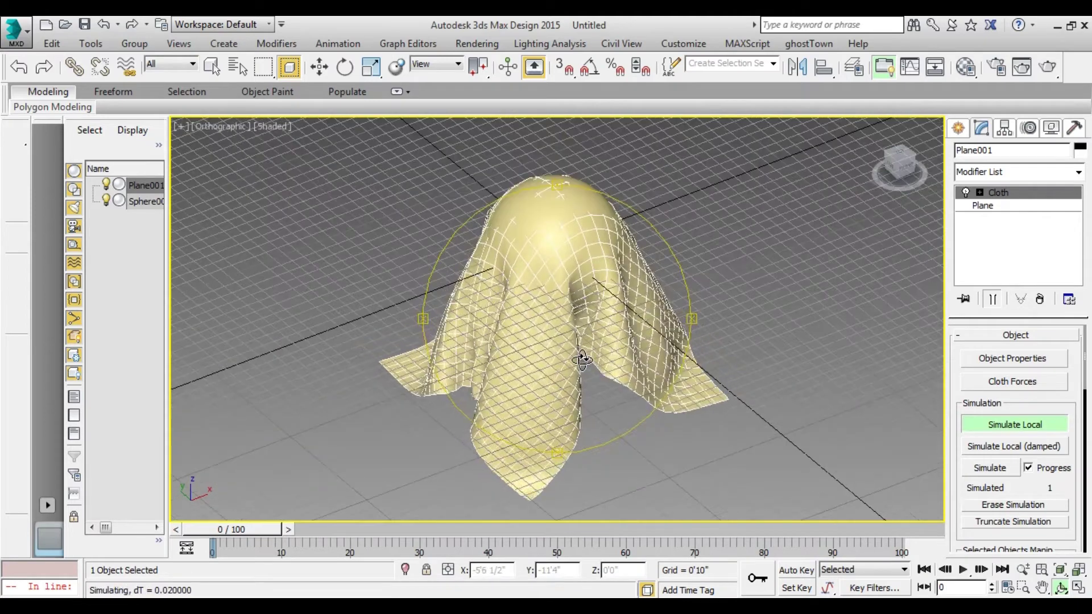
pyautogui.scroll(5, 581, 360)
pyautogui.scroll(-5, 582, 359)
pyautogui.moveTo(581, 359); pyautogui.dragTo(580, 370)
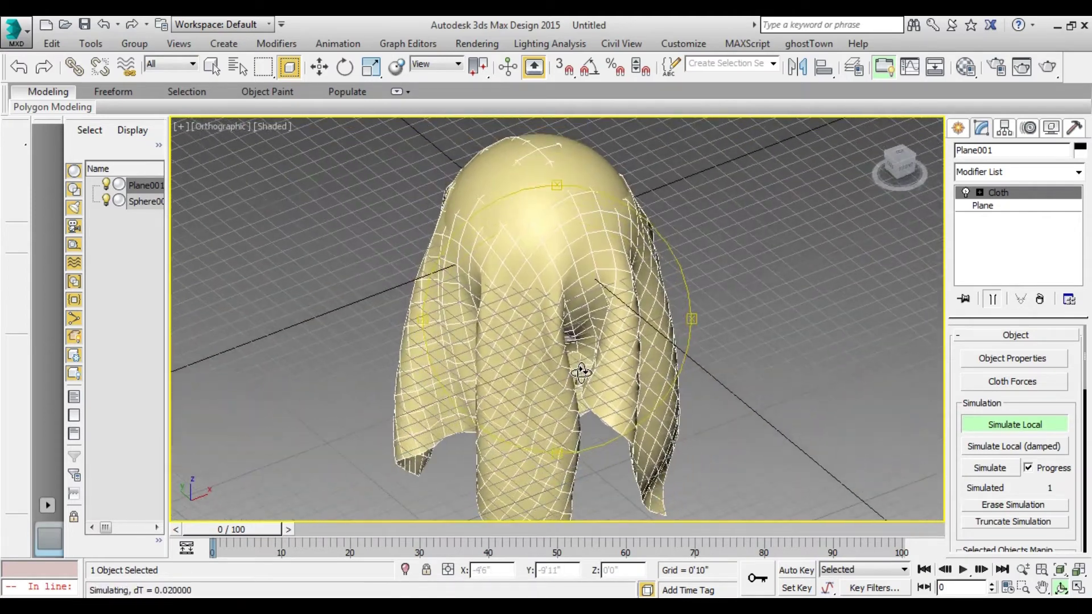
pyautogui.scroll(-3, 580, 371)
pyautogui.scroll(1, 581, 370)
pyautogui.scroll(4, 580, 371)
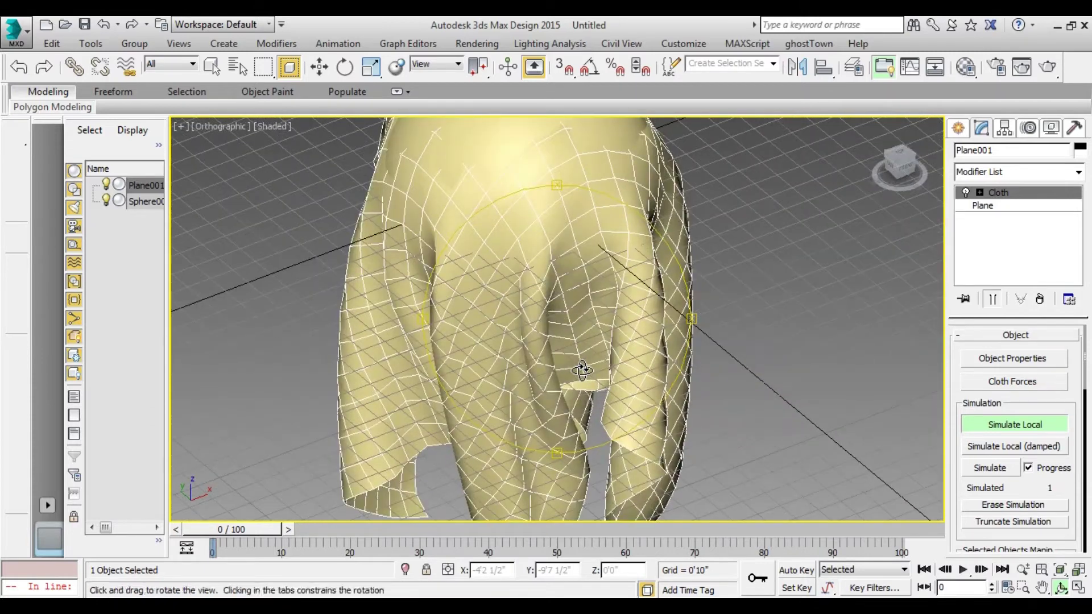
pyautogui.moveTo(580, 371)
pyautogui.mouseDown(button='middle')
pyautogui.moveTo(578, 394)
pyautogui.moveTo(590, 316)
pyautogui.moveTo(694, 285)
pyautogui.moveTo(693, 303)
pyautogui.mouseUp(button='middle')
pyautogui.scroll(-4, 578, 392)
pyautogui.moveTo(693, 303)
pyautogui.mouseDown()
pyautogui.moveTo(625, 318)
pyautogui.moveTo(586, 365)
pyautogui.mouseUp()
pyautogui.scroll(-4, 589, 367)
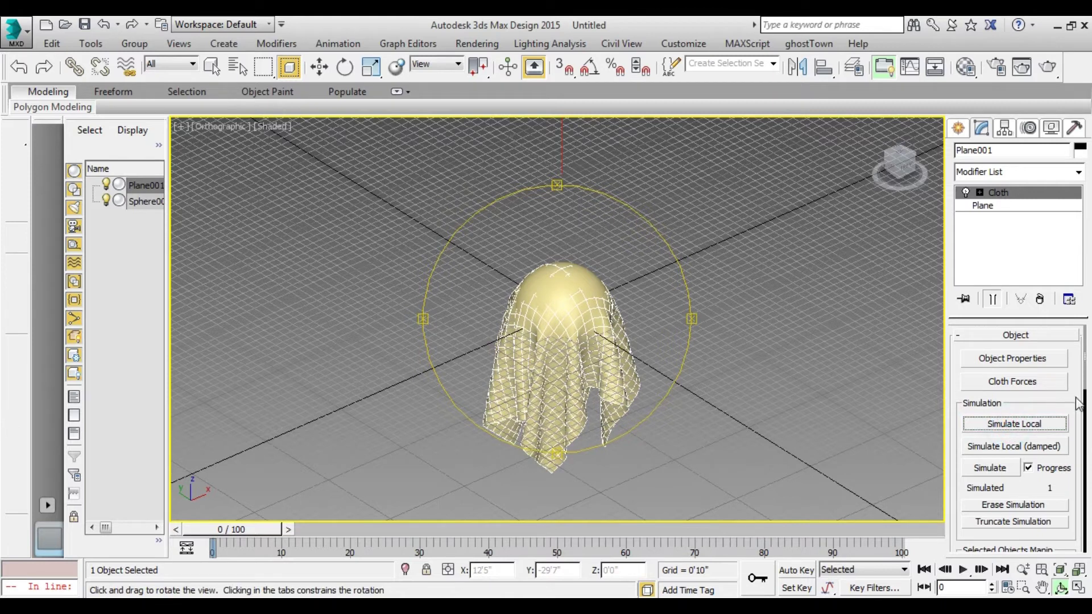
pyautogui.moveTo(1085, 383); pyautogui.dragTo(1087, 404)
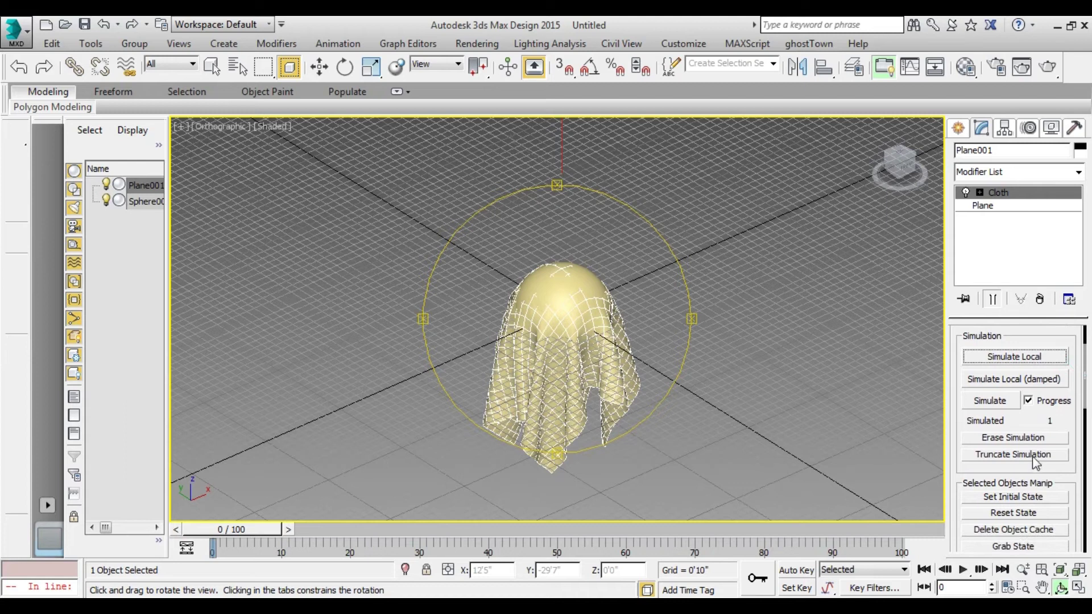
# Step: Reset the cloth to its flat state and review Simulation Parameters (End Frame 100, self collision)
pyautogui.click(1029, 515)
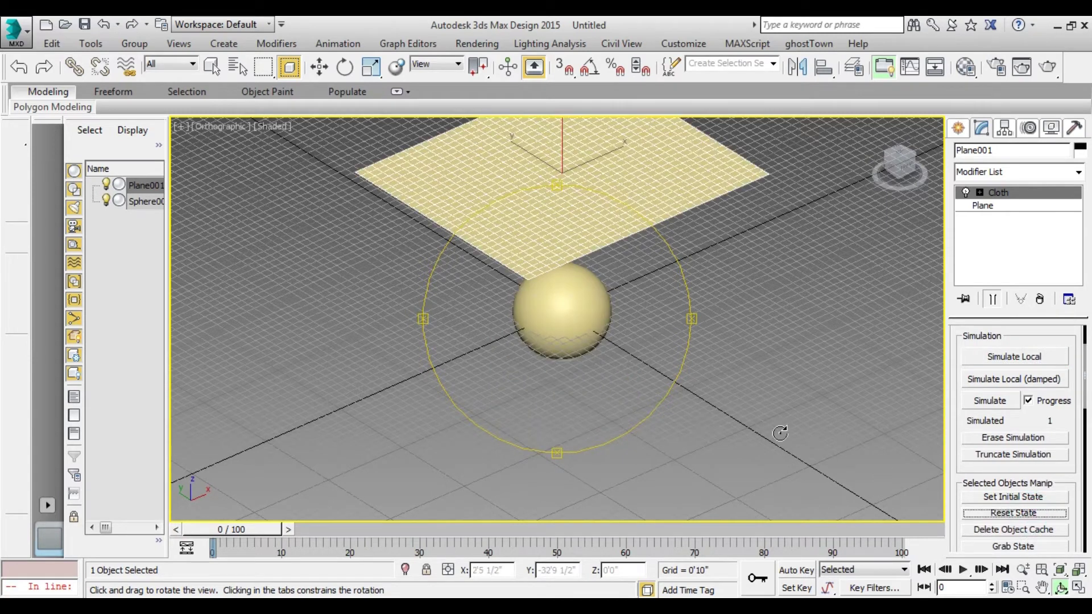
pyautogui.moveTo(646, 335); pyautogui.dragTo(571, 393)
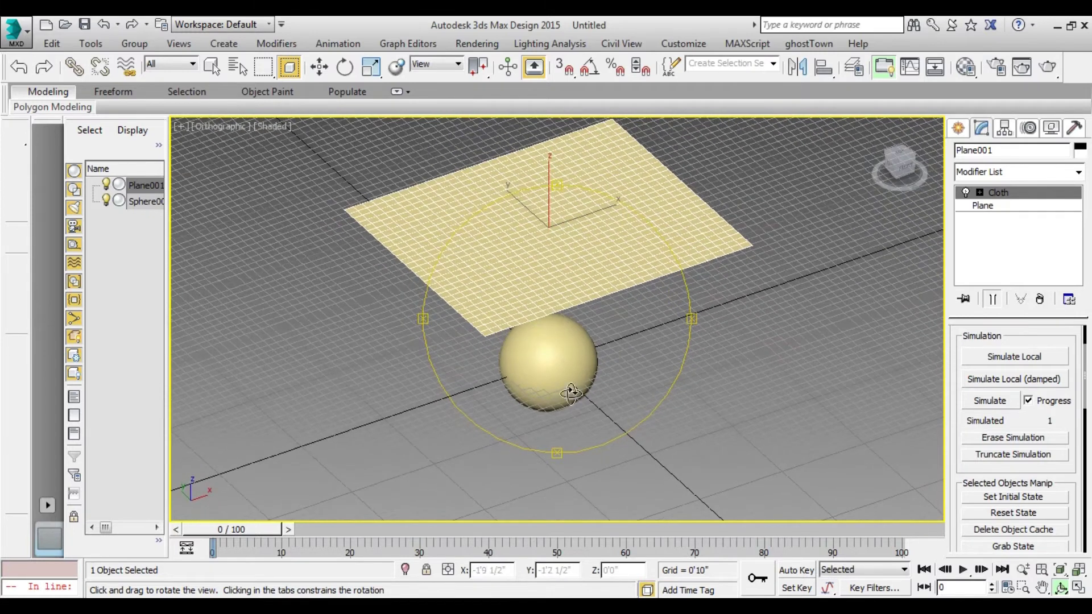
pyautogui.scroll(-5, 1087, 384)
pyautogui.scroll(-3, 1087, 384)
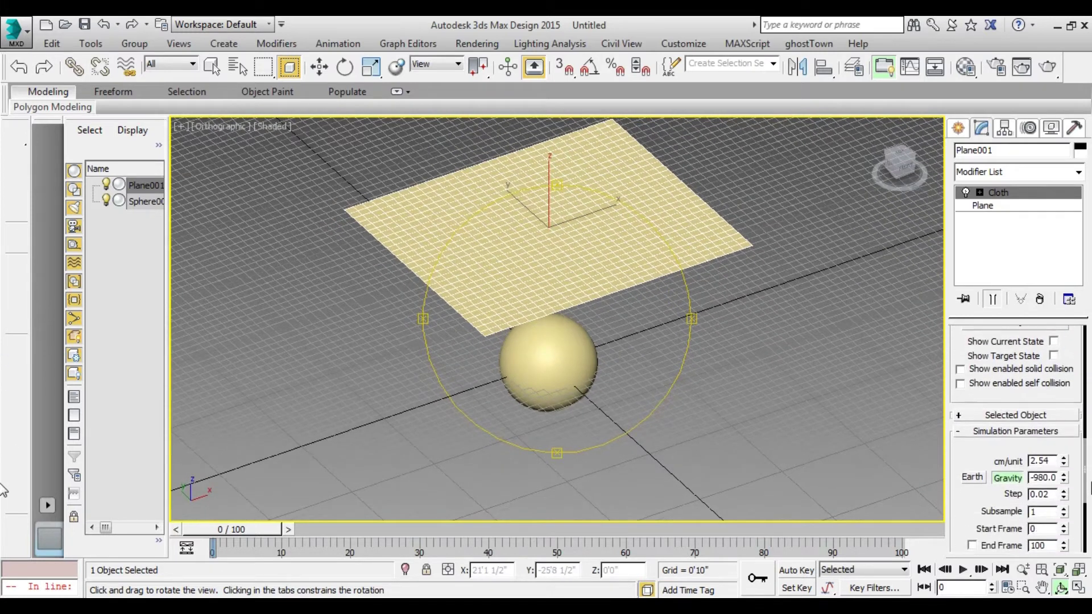
pyautogui.scroll(-3, 1087, 383)
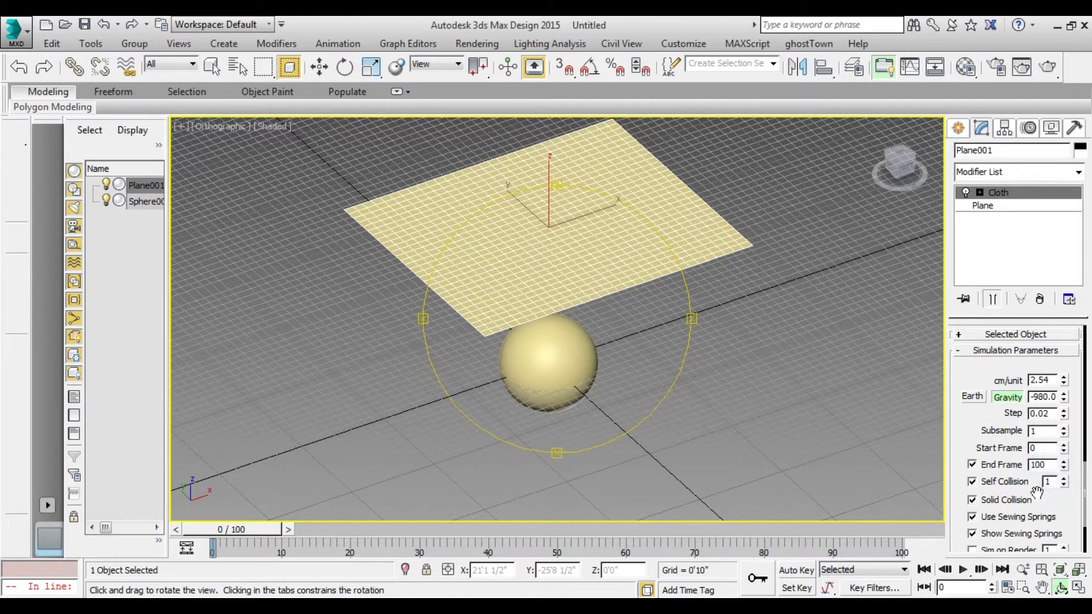
pyautogui.moveTo(587, 388)
pyautogui.mouseDown()
pyautogui.moveTo(547, 428)
pyautogui.moveTo(569, 430)
pyautogui.mouseUp()
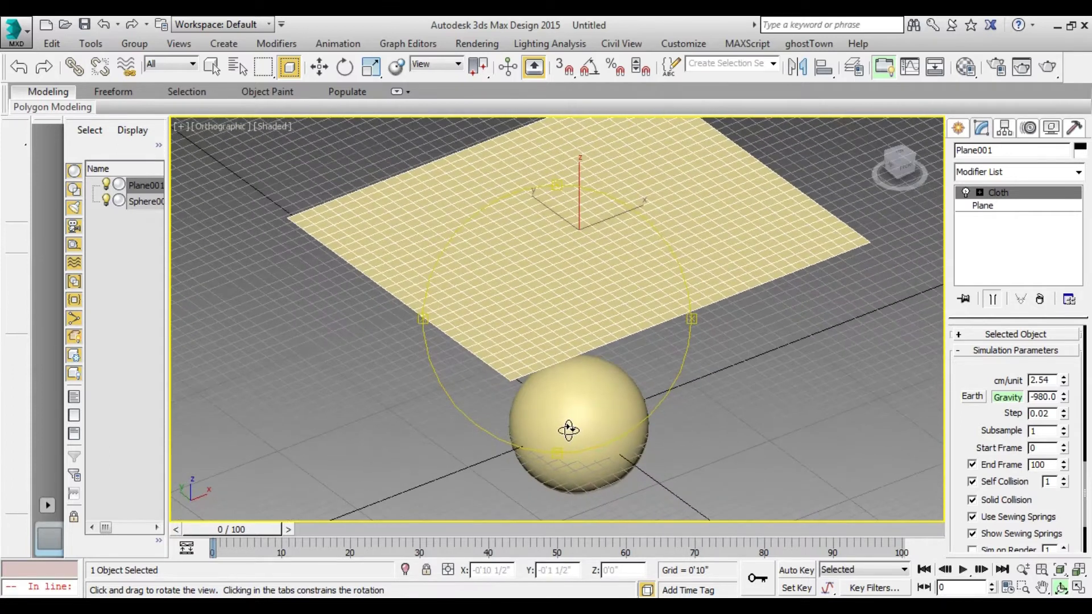
pyautogui.moveTo(1087, 499); pyautogui.dragTo(1089, 360)
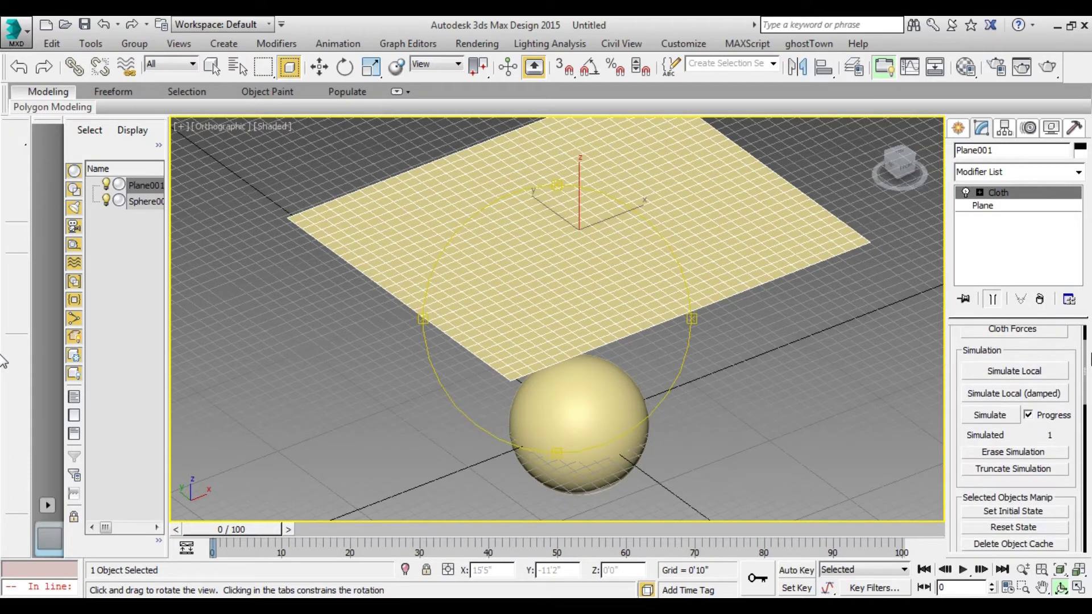
# Step: Simulate the cloth across all 100 frames, play the drape from frame 0, then stop
pyautogui.click(999, 416)
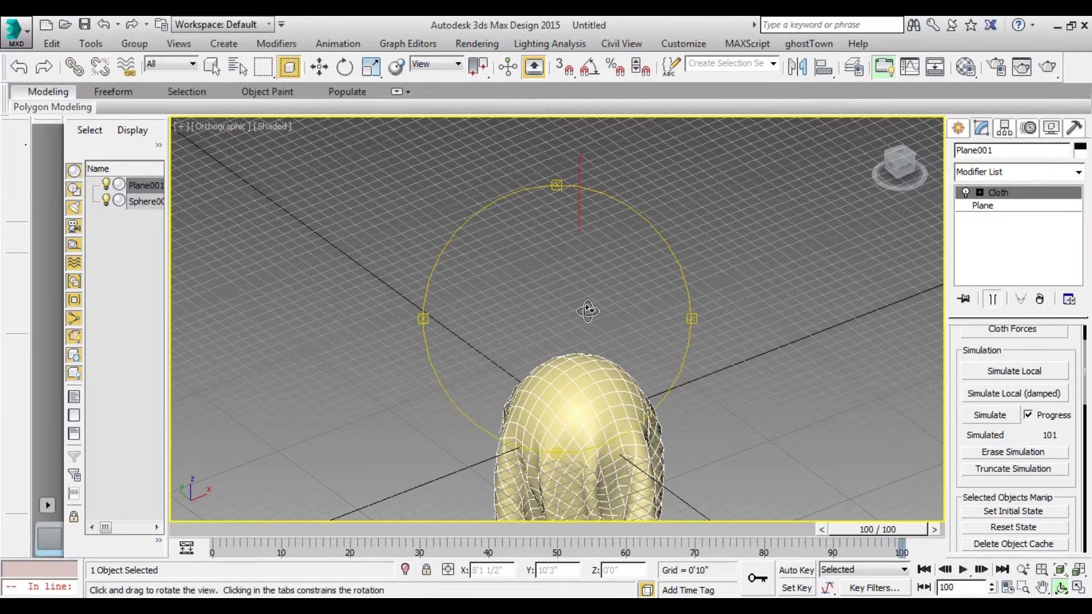
pyautogui.moveTo(586, 318)
pyautogui.mouseDown()
pyautogui.moveTo(592, 214)
pyautogui.moveTo(580, 321)
pyautogui.moveTo(743, 472)
pyautogui.mouseUp()
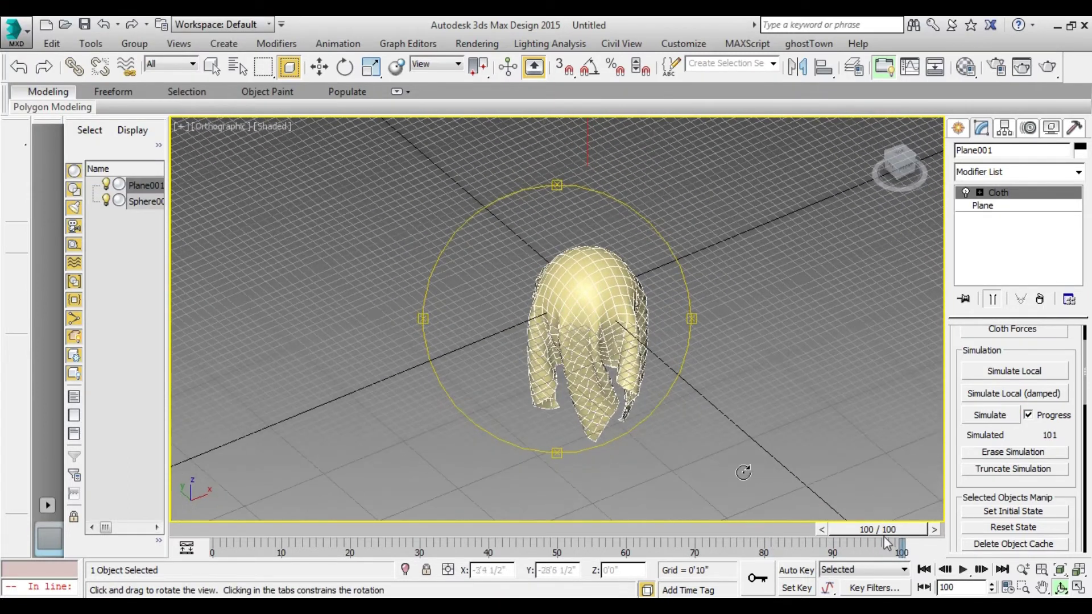
pyautogui.click(923, 570)
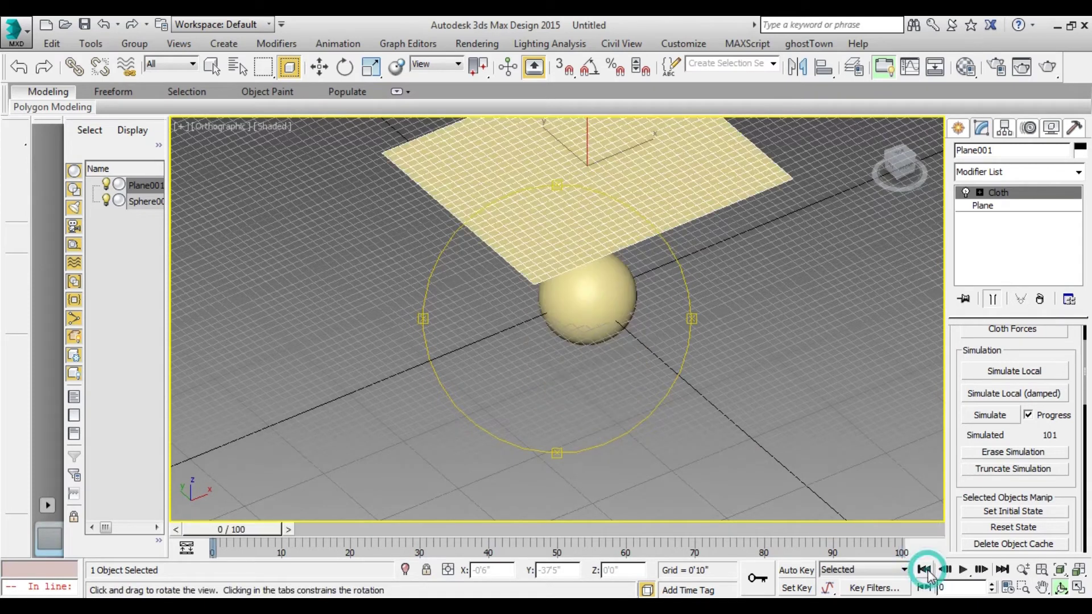
pyautogui.click(963, 570)
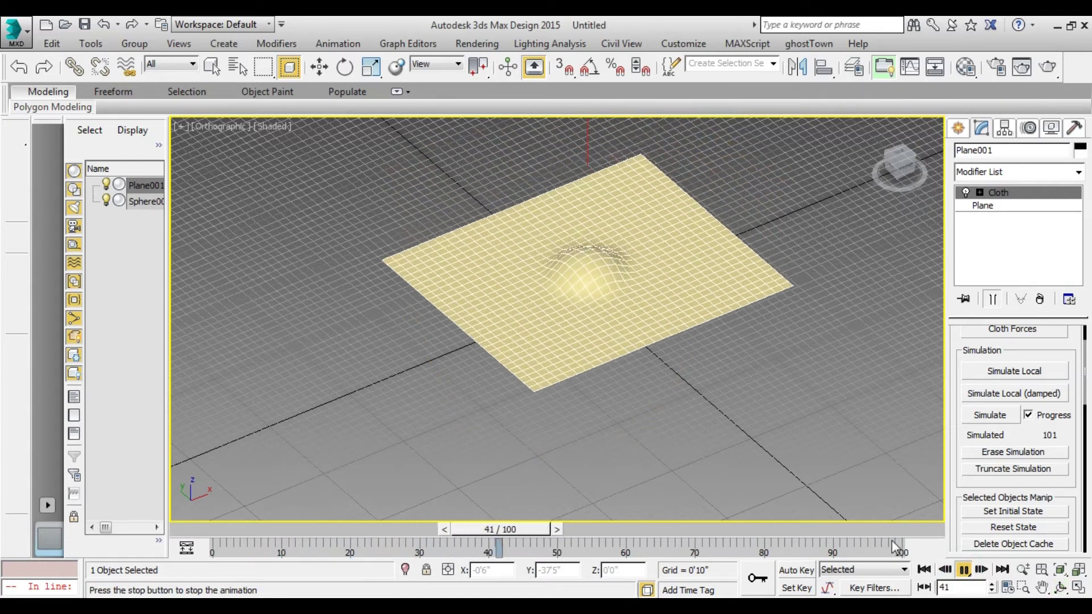
pyautogui.moveTo(640, 404); pyautogui.dragTo(640, 435, button='middle')
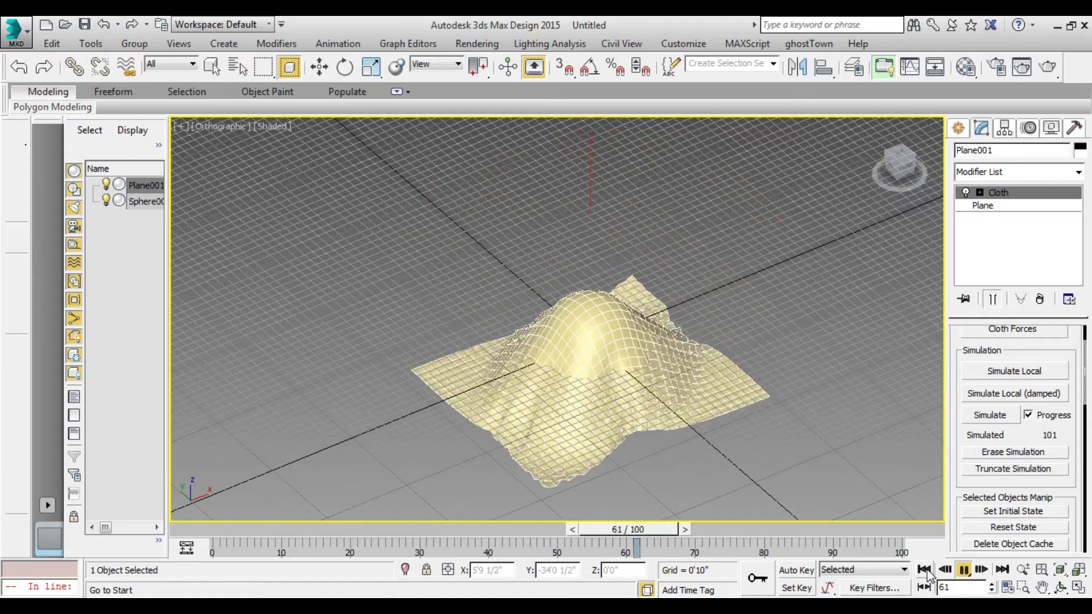
pyautogui.click(924, 570)
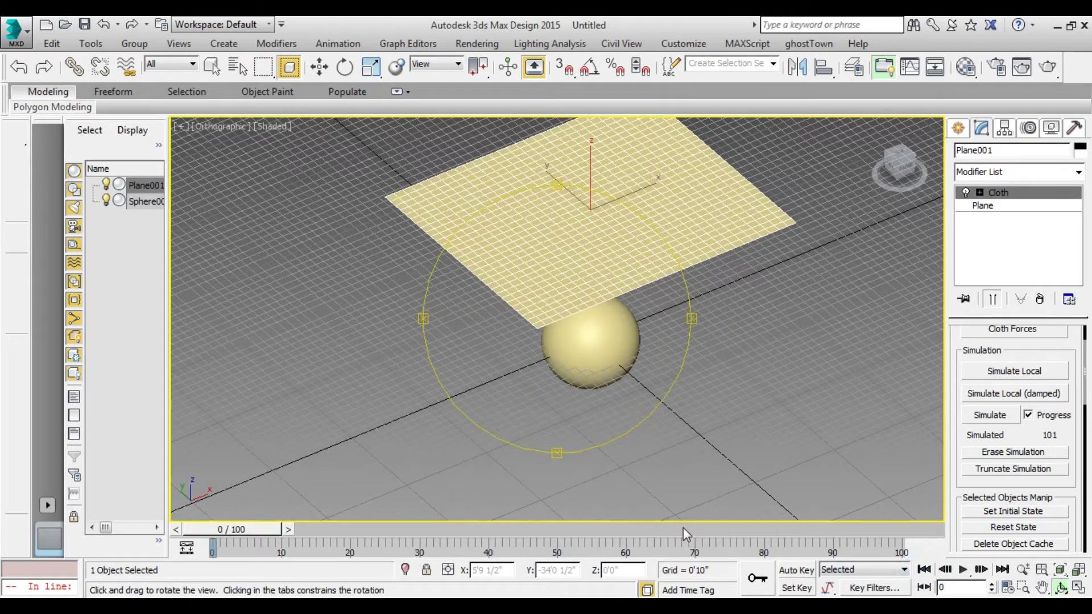
# Step: In the Material Editor, give a material slot a Bitmap diffuse map using Desktop's images (1).jpg
pyautogui.press('m')
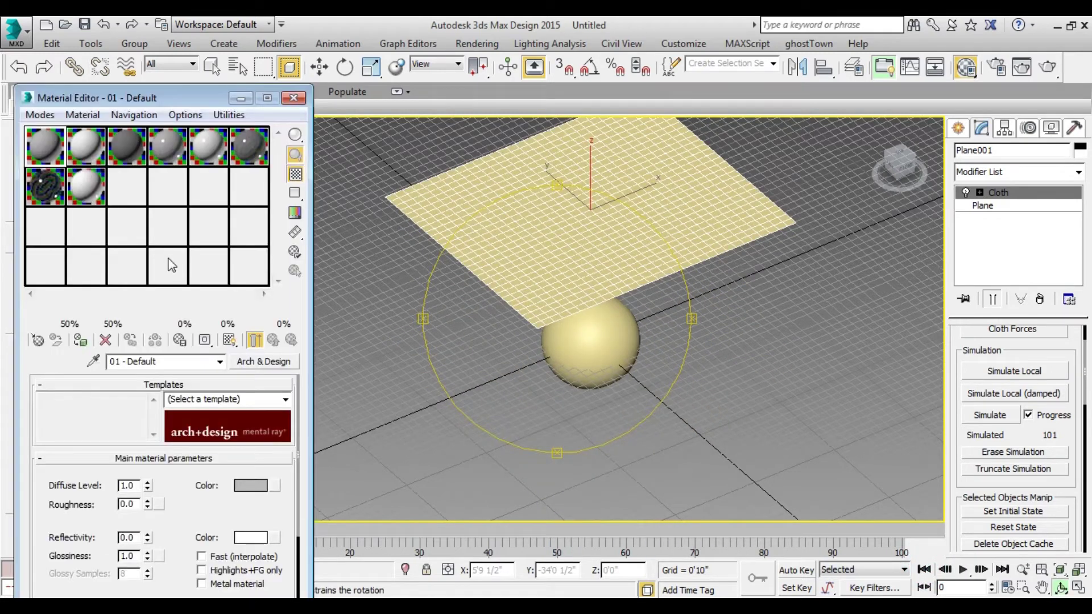
pyautogui.click(43, 231)
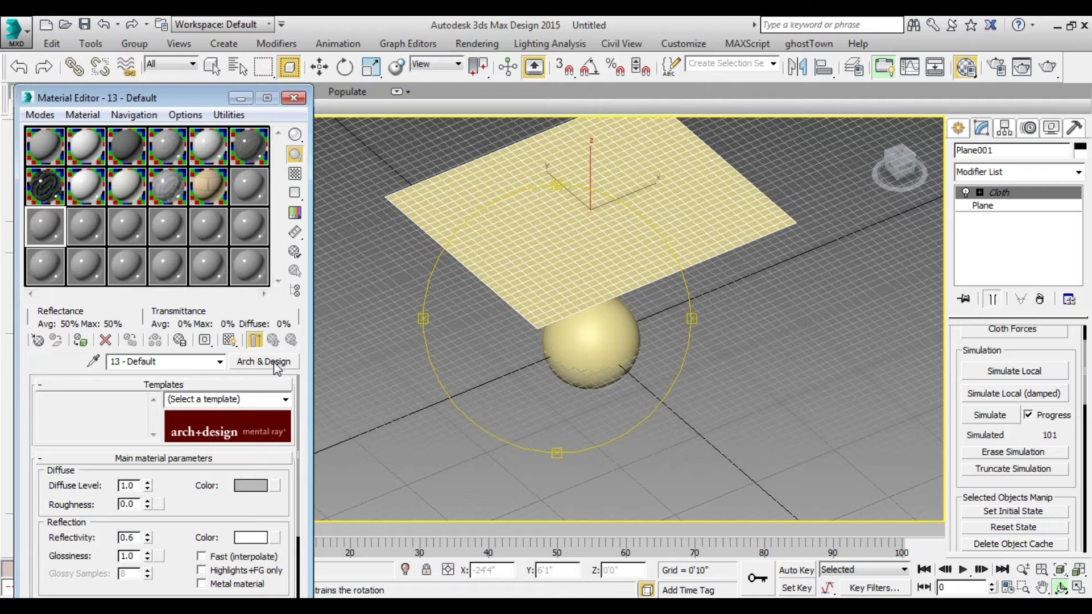
pyautogui.click(275, 486)
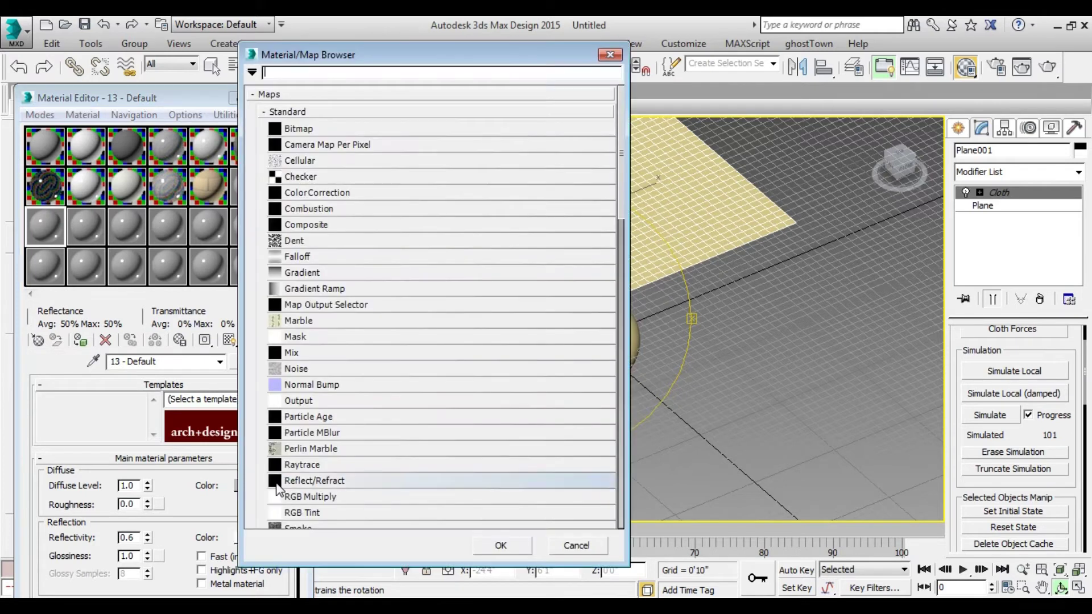
pyautogui.click(303, 132)
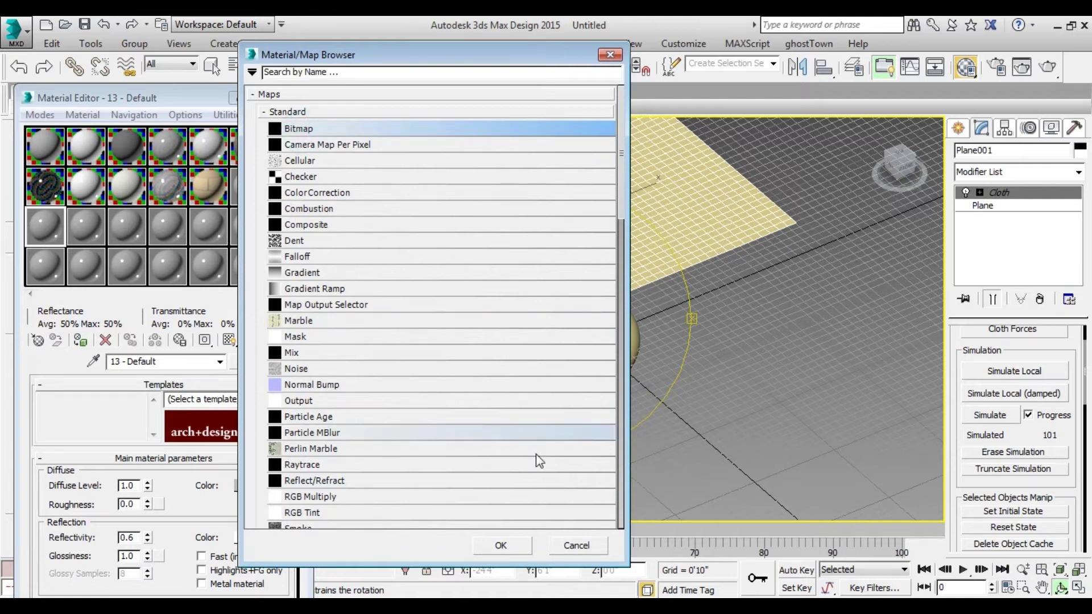
pyautogui.click(501, 540)
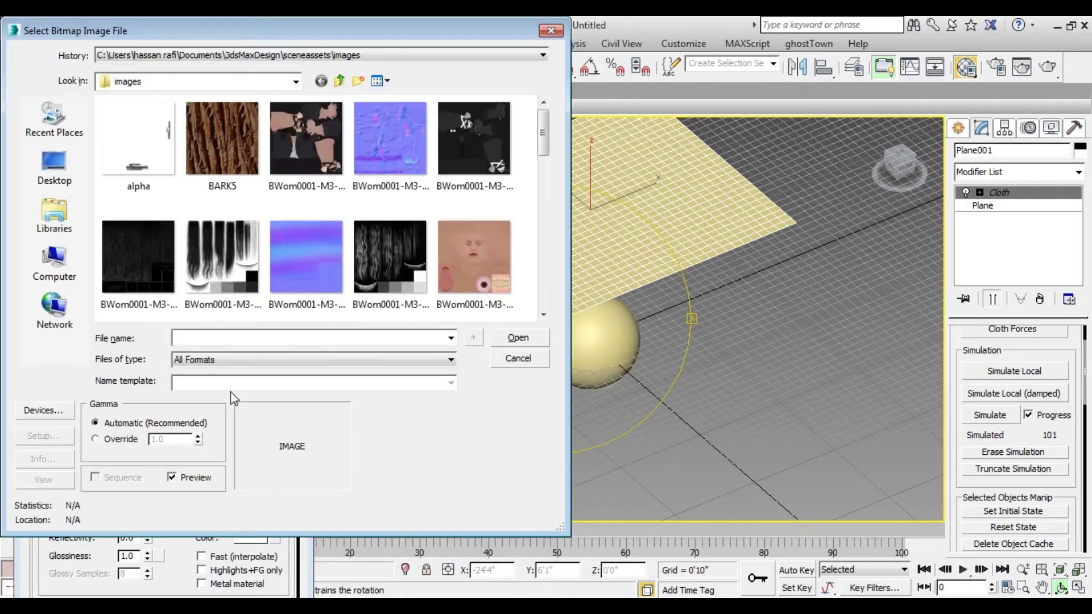
pyautogui.click(54, 167)
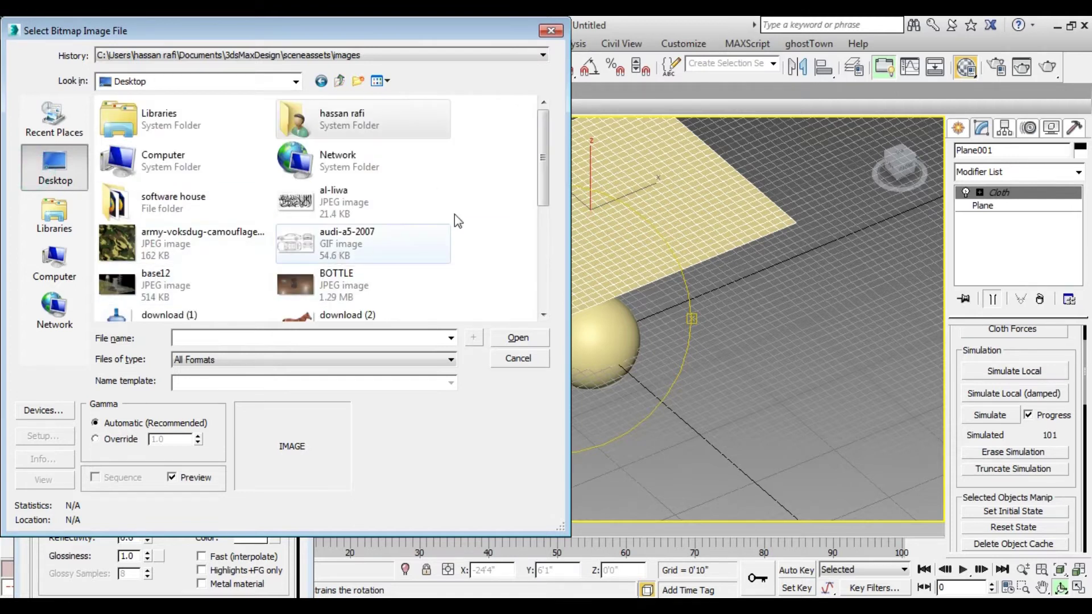
pyautogui.moveTo(542, 171); pyautogui.dragTo(542, 266)
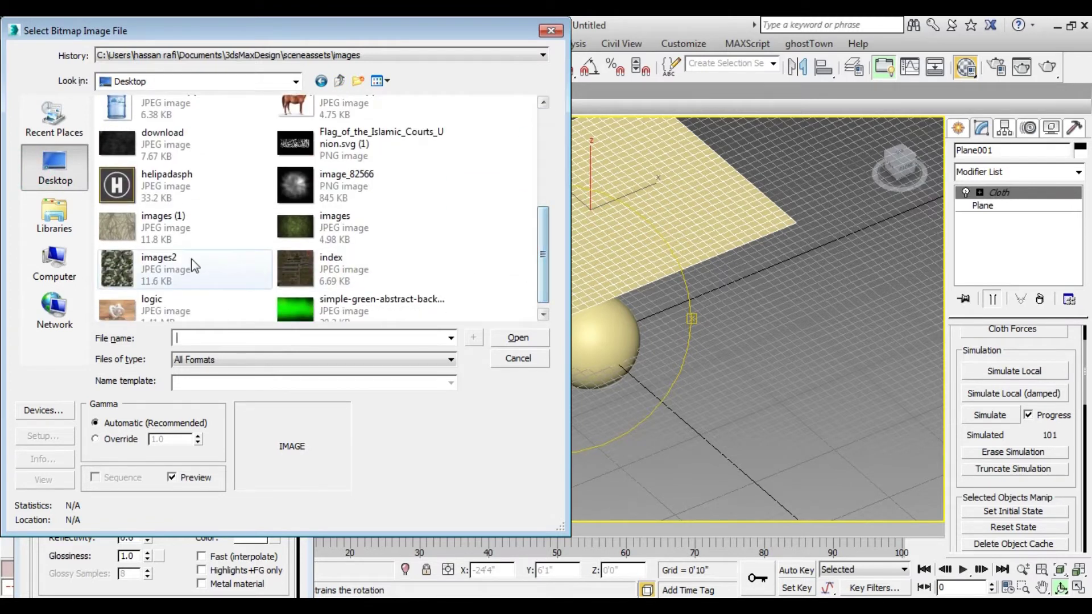
pyautogui.click(168, 228)
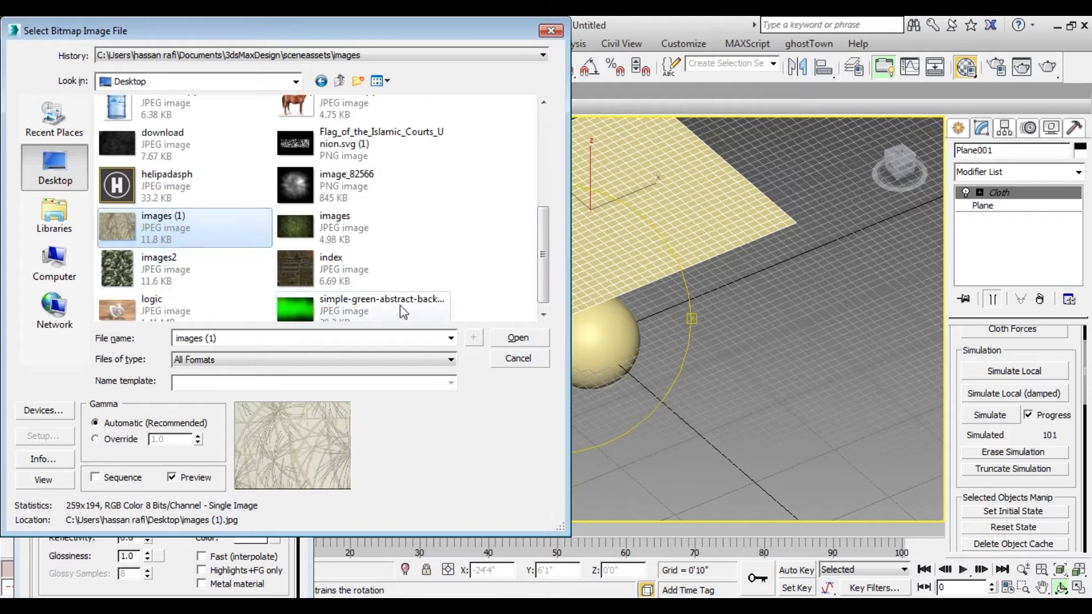
pyautogui.click(524, 340)
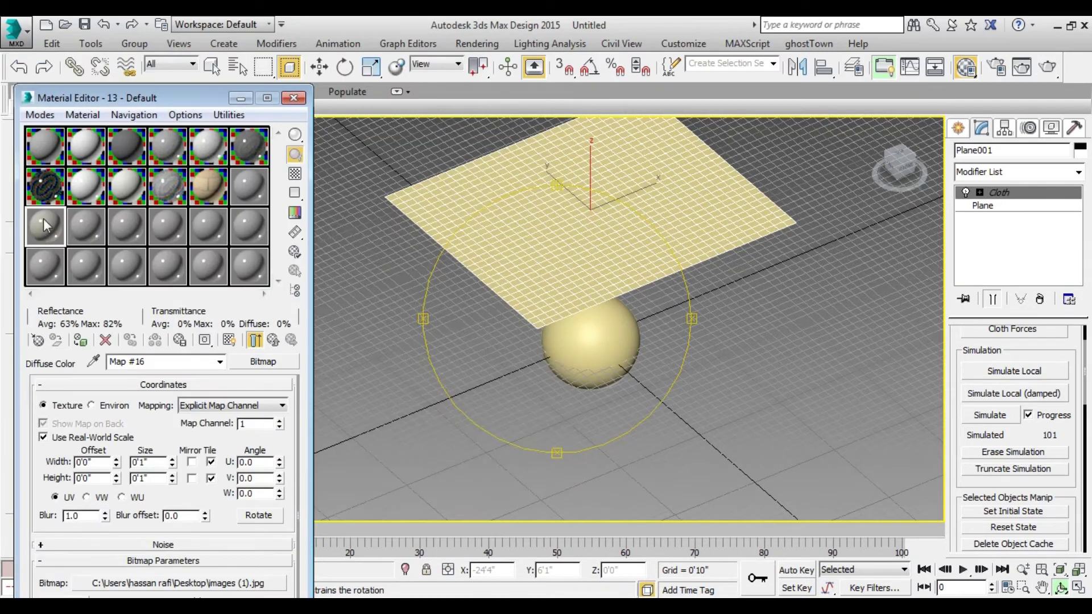
# Step: Apply the images (1).jpg fabric material to Plane001, tiled at 12'0", shown shaded in the viewport
pyautogui.moveTo(43, 224); pyautogui.dragTo(477, 267)
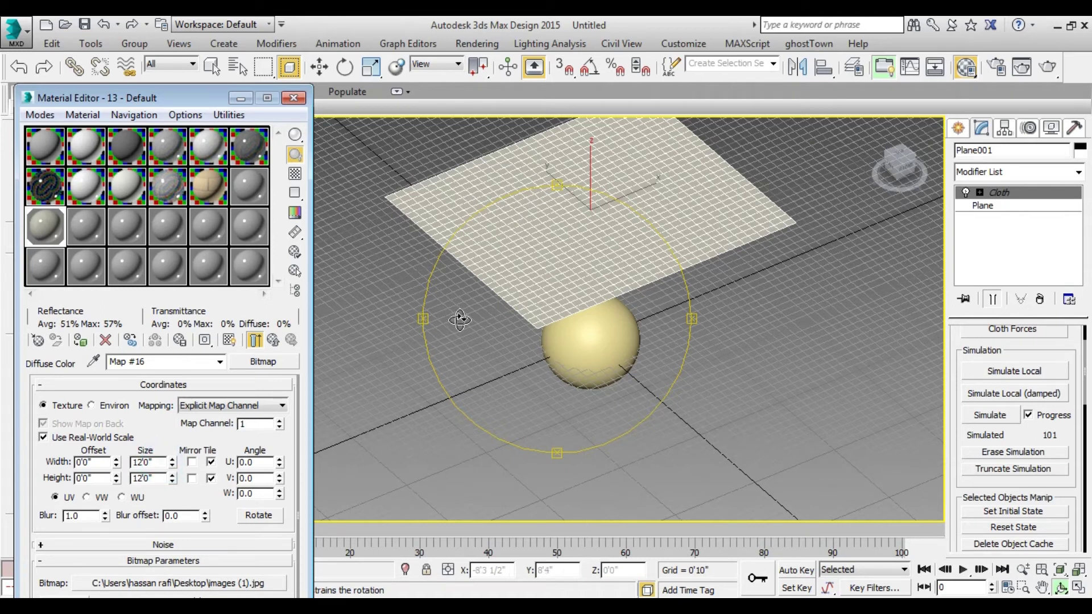
pyautogui.click(229, 340)
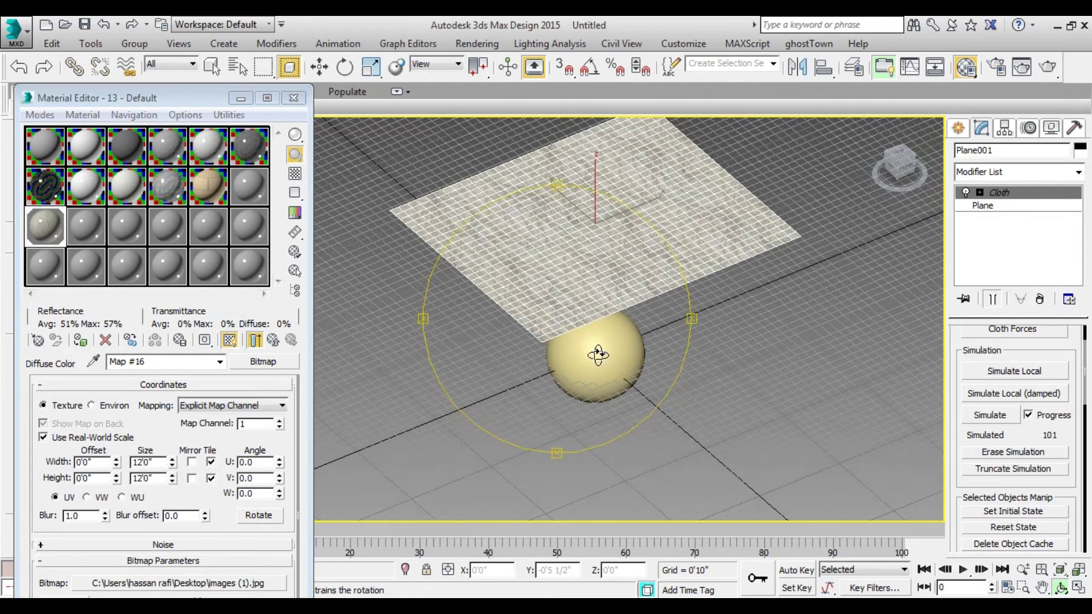
pyautogui.keyDown('alt'); pyautogui.moveTo(597, 354); pyautogui.dragTo(630, 371, button='middle'); pyautogui.keyUp('alt')
pyautogui.scroll(1, 623, 361)
pyautogui.scroll(1, 622, 360)
pyautogui.scroll(1, 622, 361)
pyautogui.scroll(1, 623, 360)
# Step: Adjust the zoom, switch to Move, and pick an unused material slot for the sphere
pyautogui.scroll(-6, 623, 360)
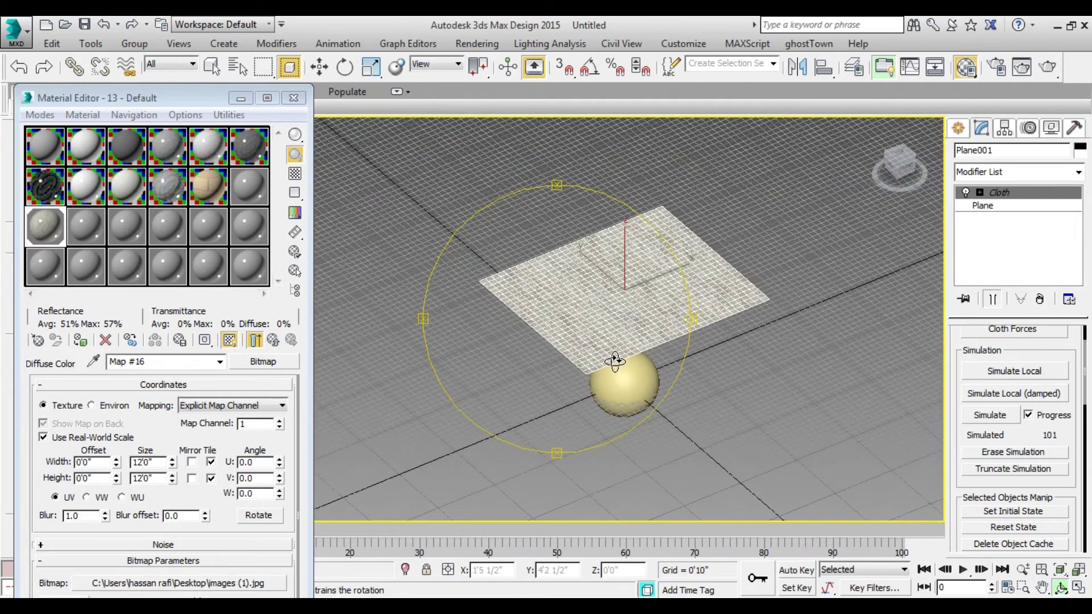
pyautogui.scroll(4, 614, 361)
pyautogui.press('w')
pyautogui.click(91, 231)
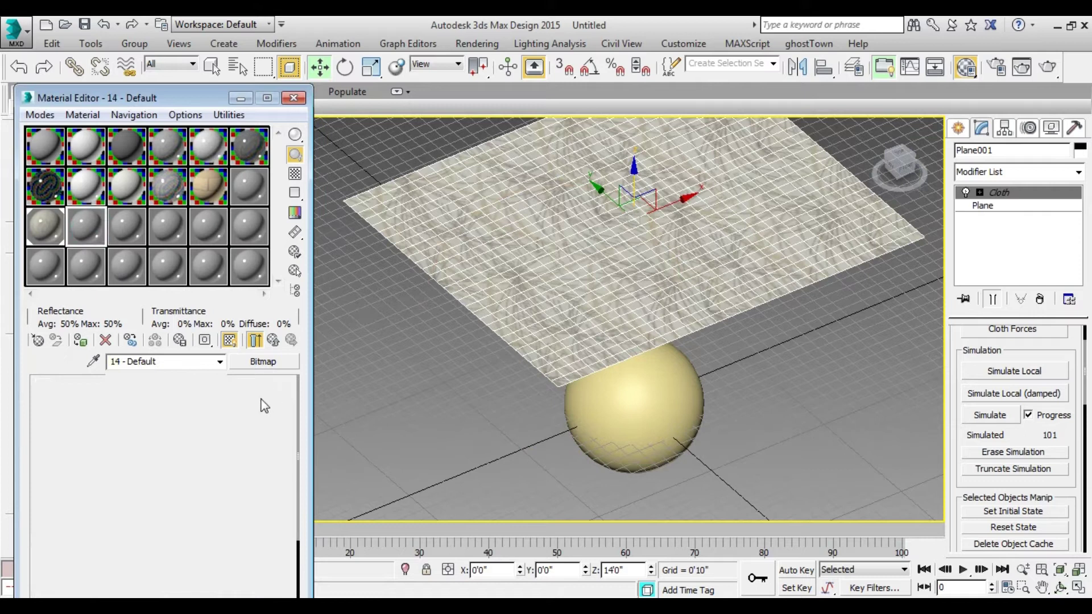
# Step: Set the new material's Diffuse colour to a saturated dark blue
pyautogui.click(265, 486)
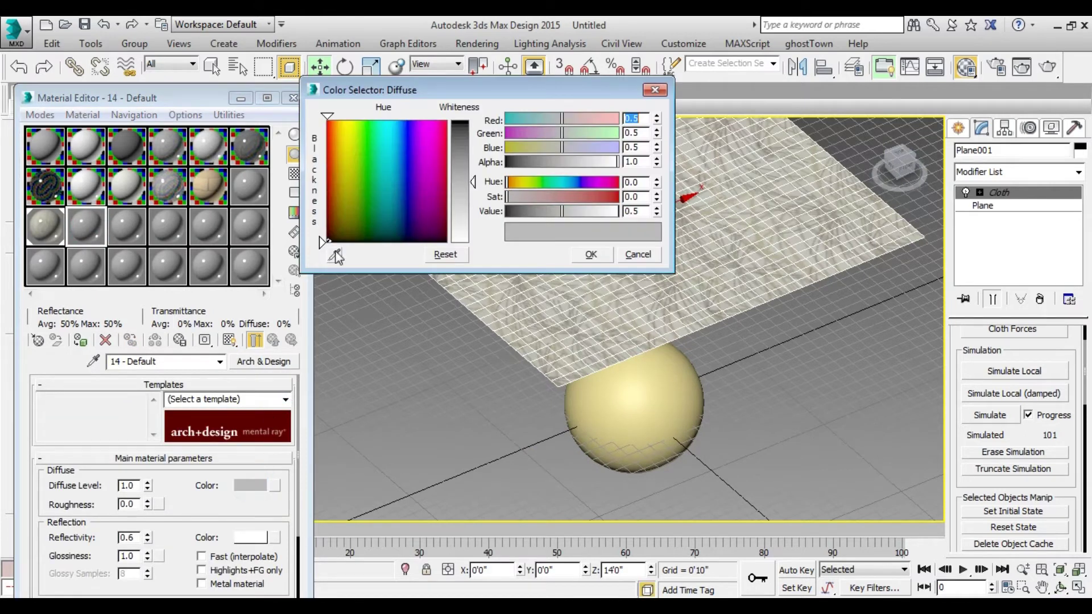
pyautogui.moveTo(333, 245); pyautogui.dragTo(408, 194)
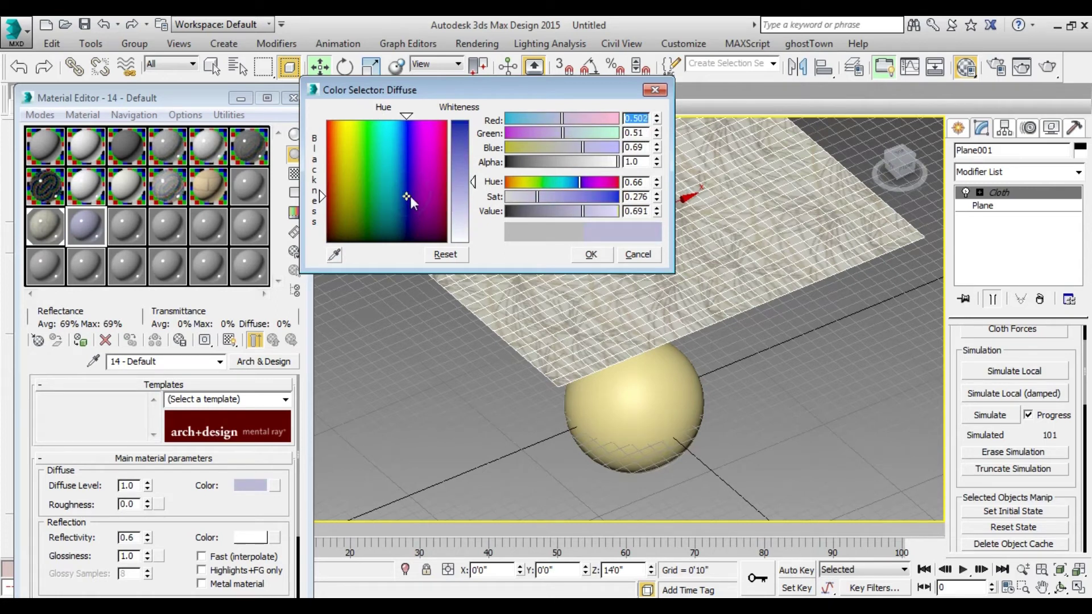
pyautogui.moveTo(480, 185); pyautogui.dragTo(473, 126)
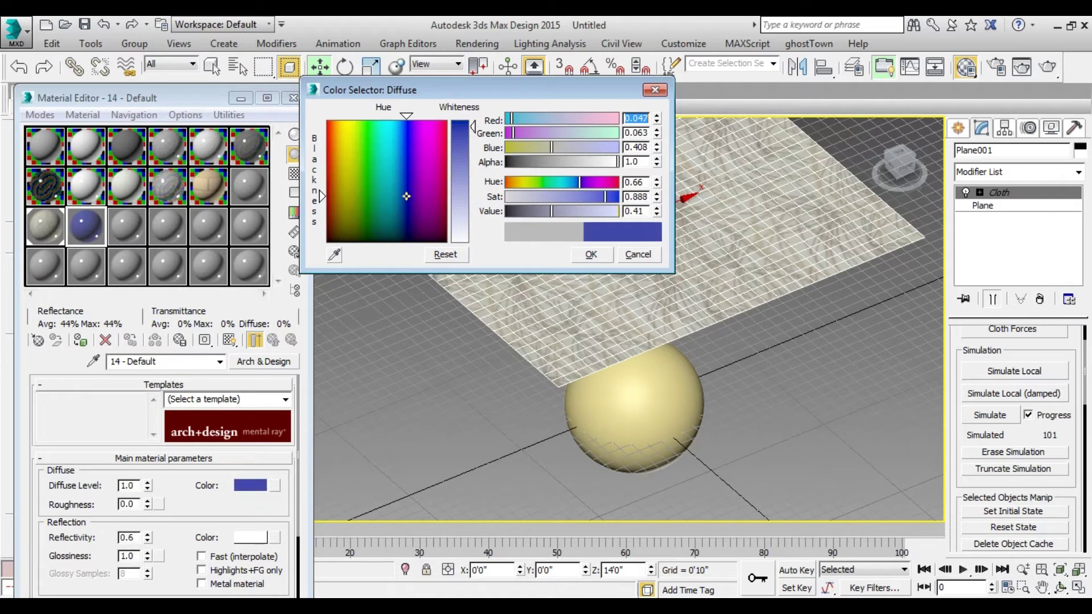
pyautogui.click(592, 254)
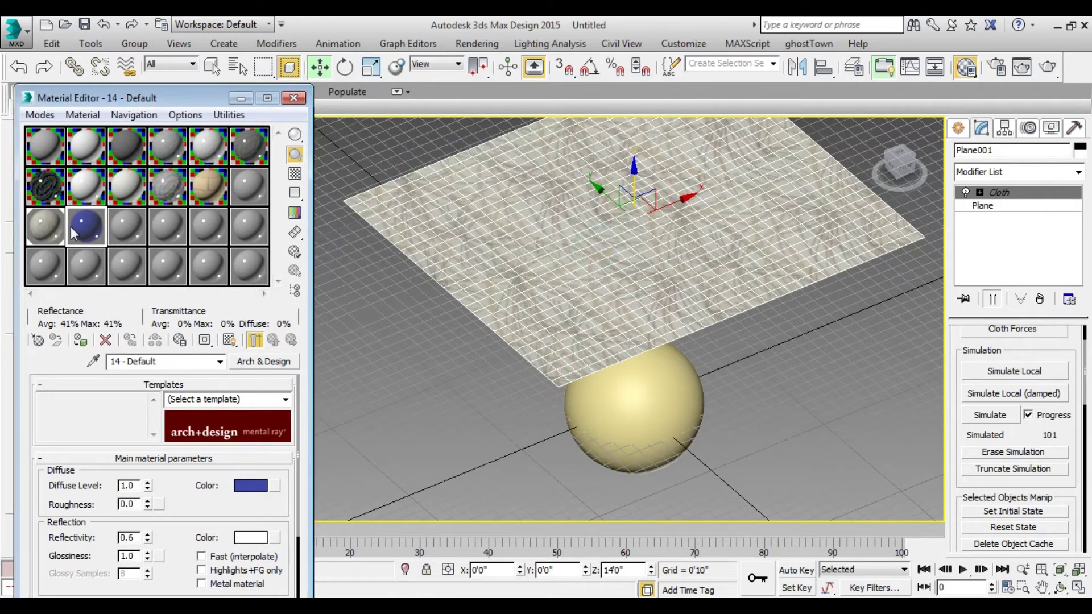
# Step: Assign the dark blue material to Sphere001 and frame the plane and sphere
pyautogui.moveTo(623, 419); pyautogui.dragTo(626, 421)
pyautogui.scroll(-1, 693, 419)
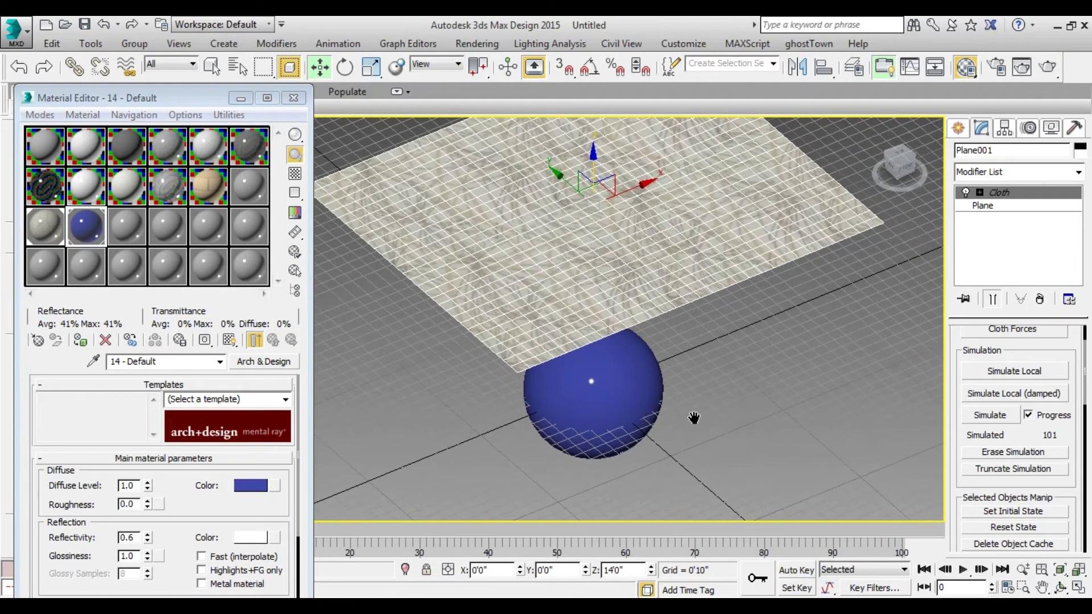
pyautogui.scroll(-3, 691, 418)
pyautogui.moveTo(692, 414); pyautogui.dragTo(649, 382, button='middle')
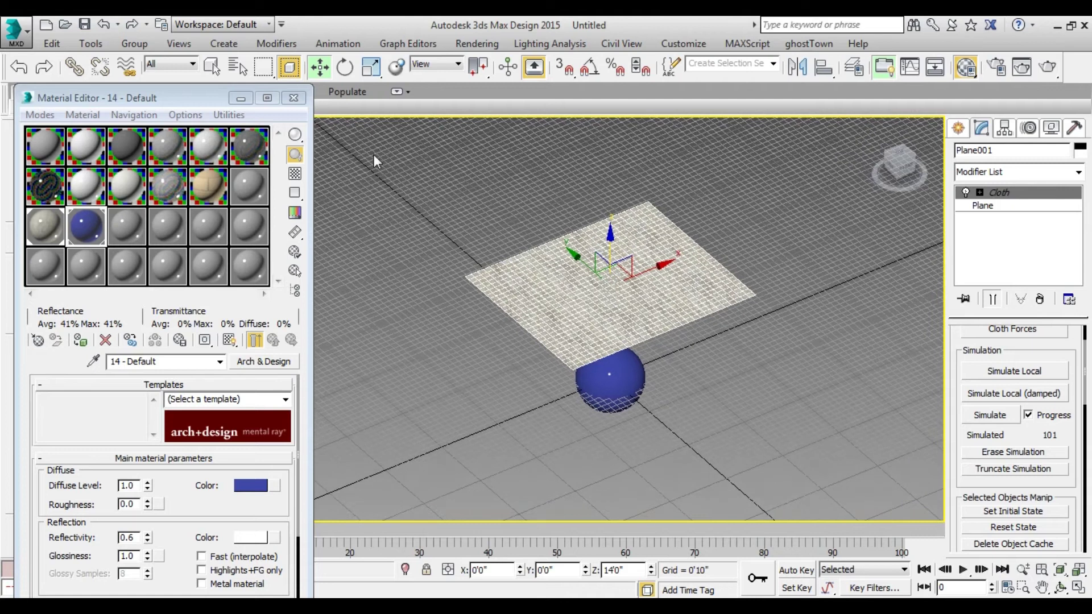
# Step: Minimize the Material Editor and frame the cloth plane above the blue sphere
pyautogui.click(241, 100)
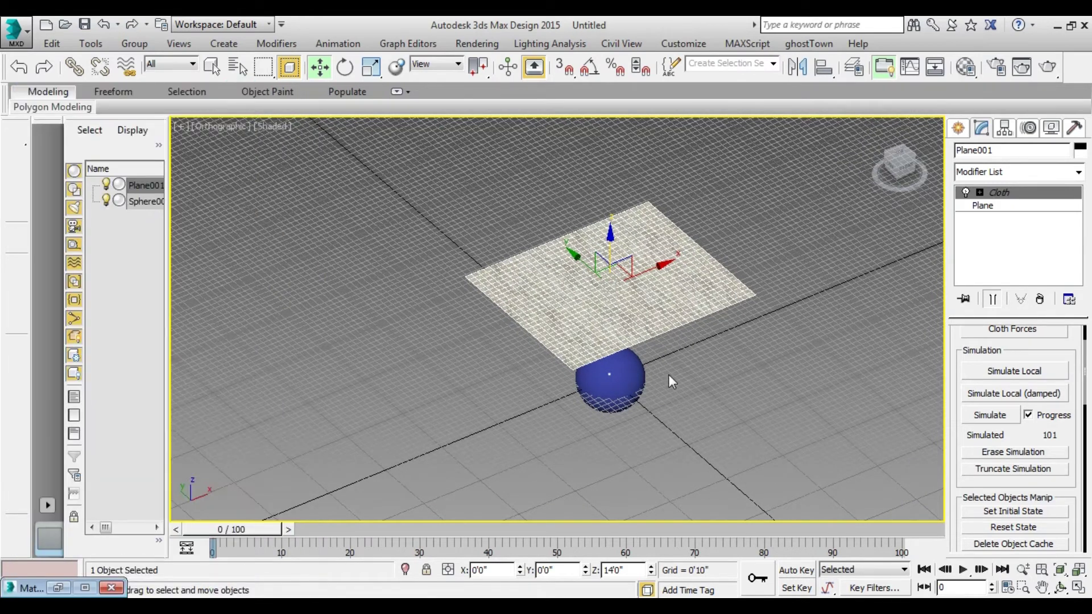
pyautogui.moveTo(667, 374); pyautogui.dragTo(579, 348, button='middle')
pyautogui.scroll(4, 507, 347)
pyautogui.moveTo(510, 346); pyautogui.dragTo(545, 407, button='middle')
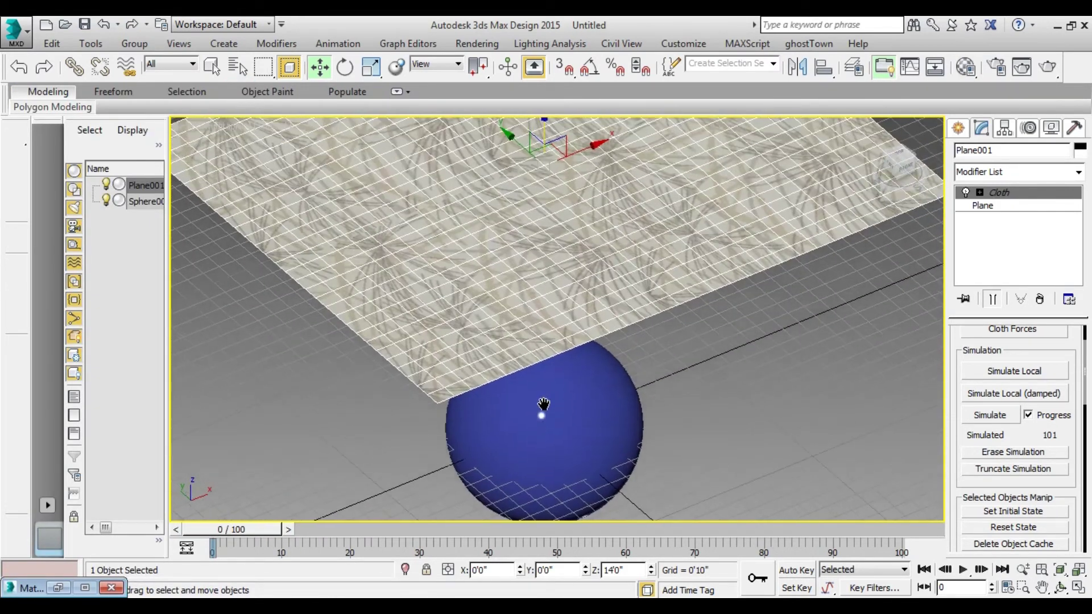
pyautogui.scroll(-3, 544, 402)
# Step: Check the fabric bitmap material in slot 13, then minimize the editor again
pyautogui.press('m')
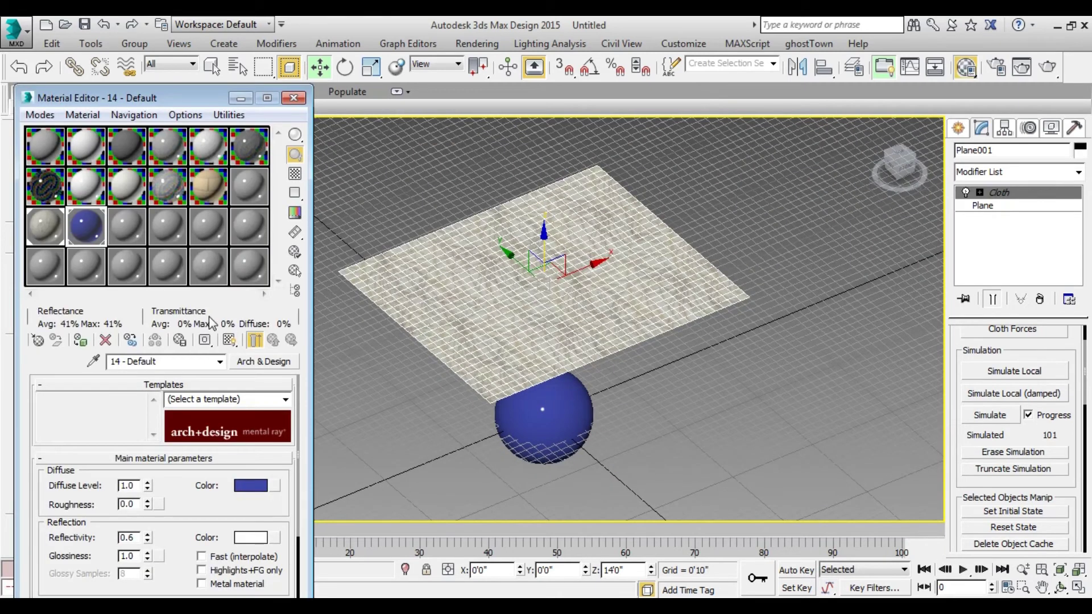
pyautogui.click(45, 227)
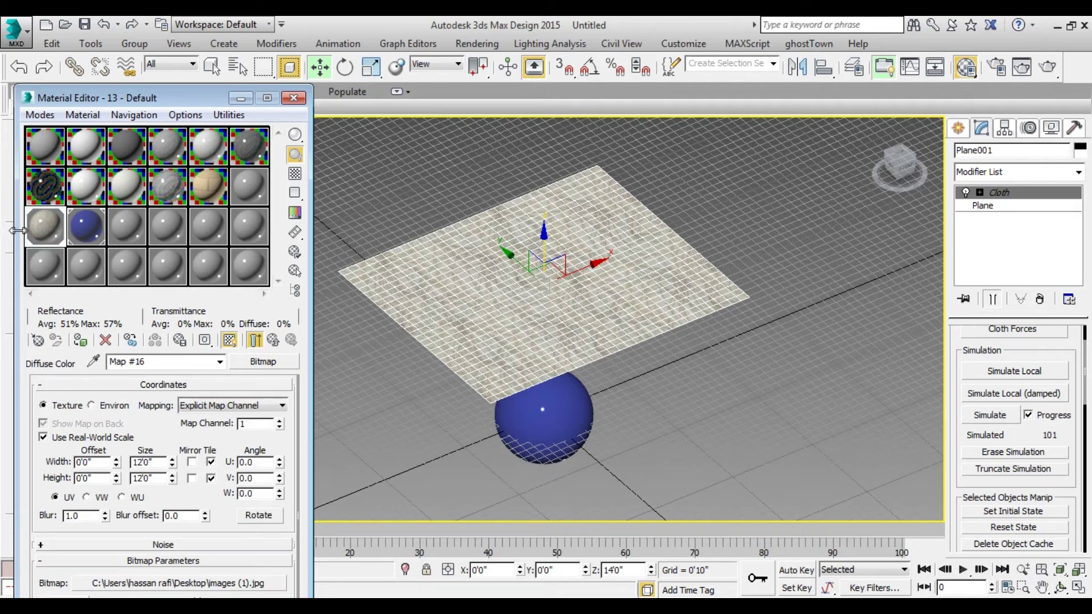
pyautogui.click(238, 99)
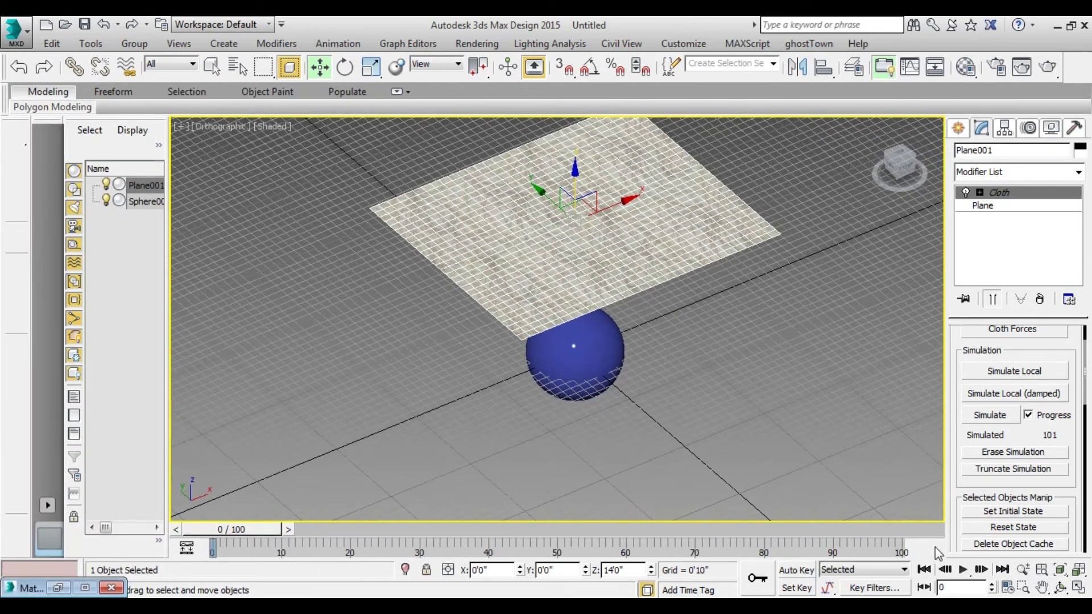
pyautogui.click(962, 572)
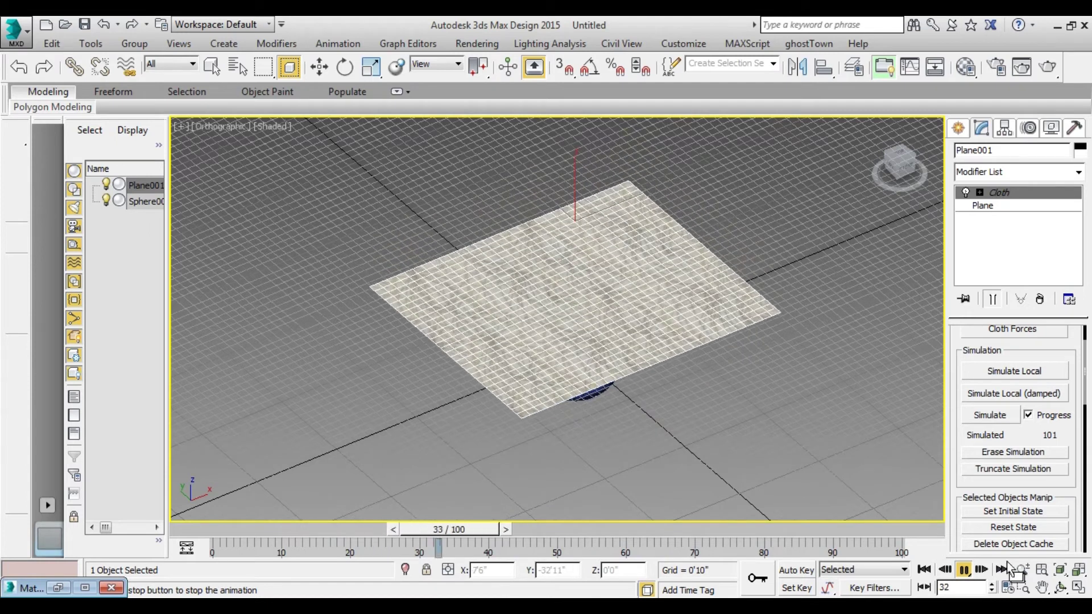
pyautogui.click(964, 571)
pyautogui.press('w')
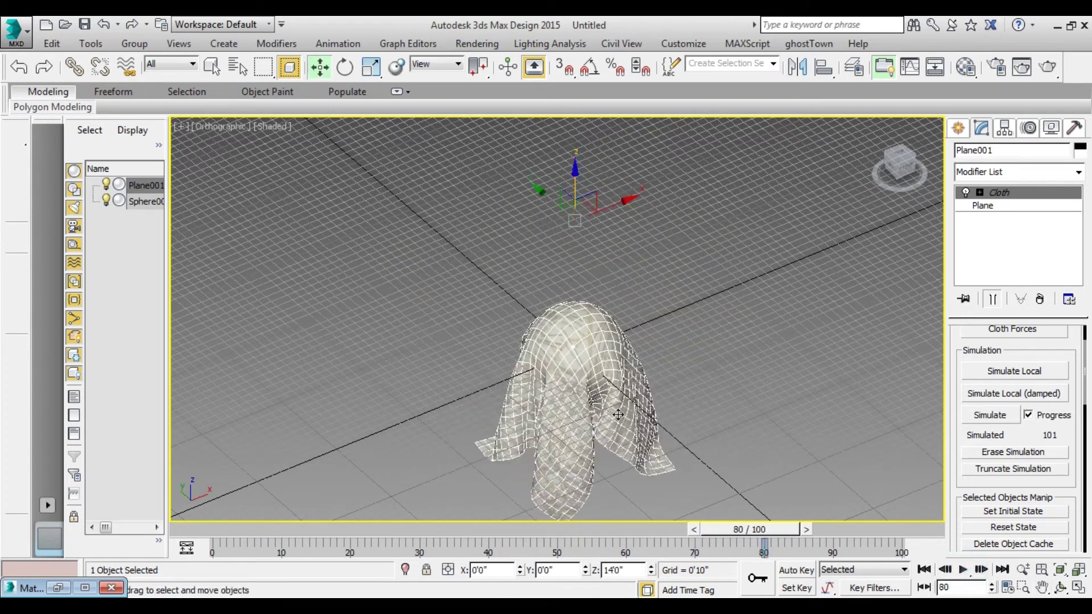
pyautogui.moveTo(652, 422); pyautogui.dragTo(670, 387, button='middle')
pyautogui.click(1060, 588)
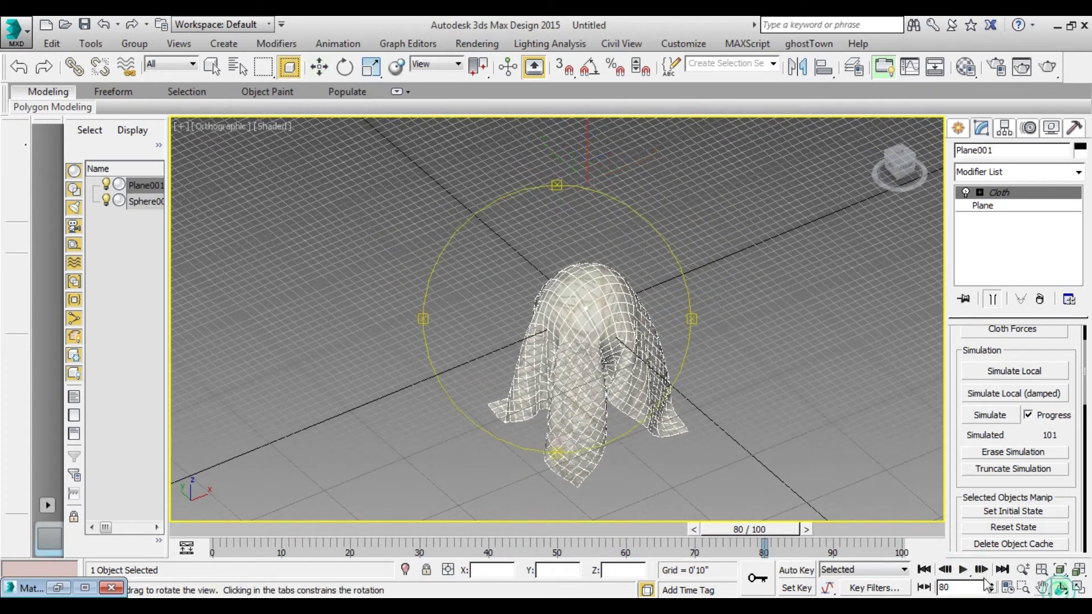
pyautogui.moveTo(604, 370)
pyautogui.mouseDown()
pyautogui.moveTo(659, 289)
pyautogui.moveTo(597, 291)
pyautogui.moveTo(601, 381)
pyautogui.mouseUp()
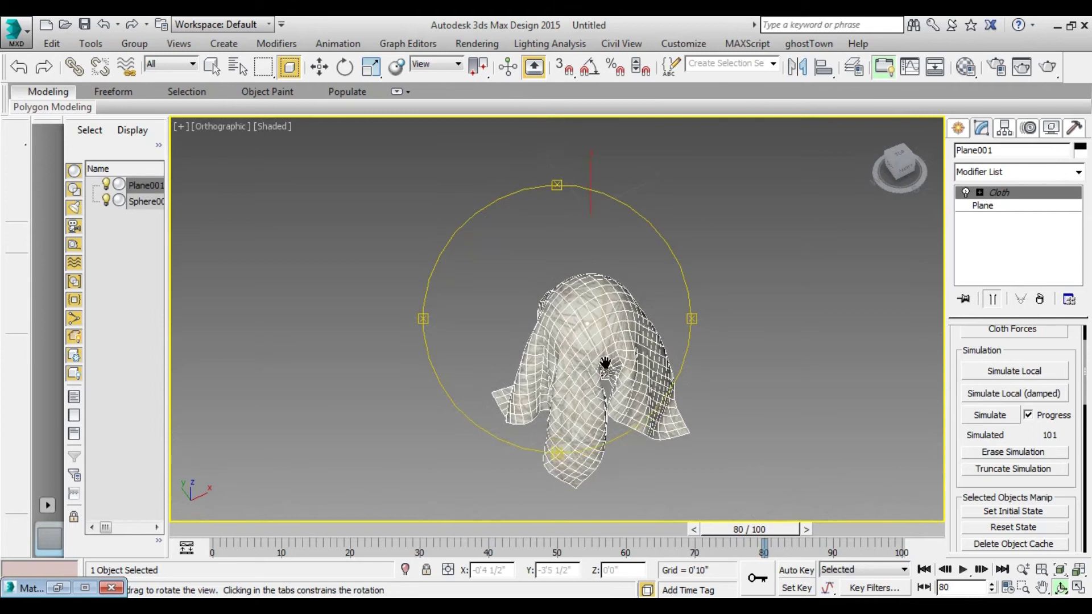
pyautogui.scroll(3, 603, 356)
pyautogui.scroll(3, 591, 349)
pyautogui.scroll(-2, 589, 348)
pyautogui.scroll(-4, 589, 349)
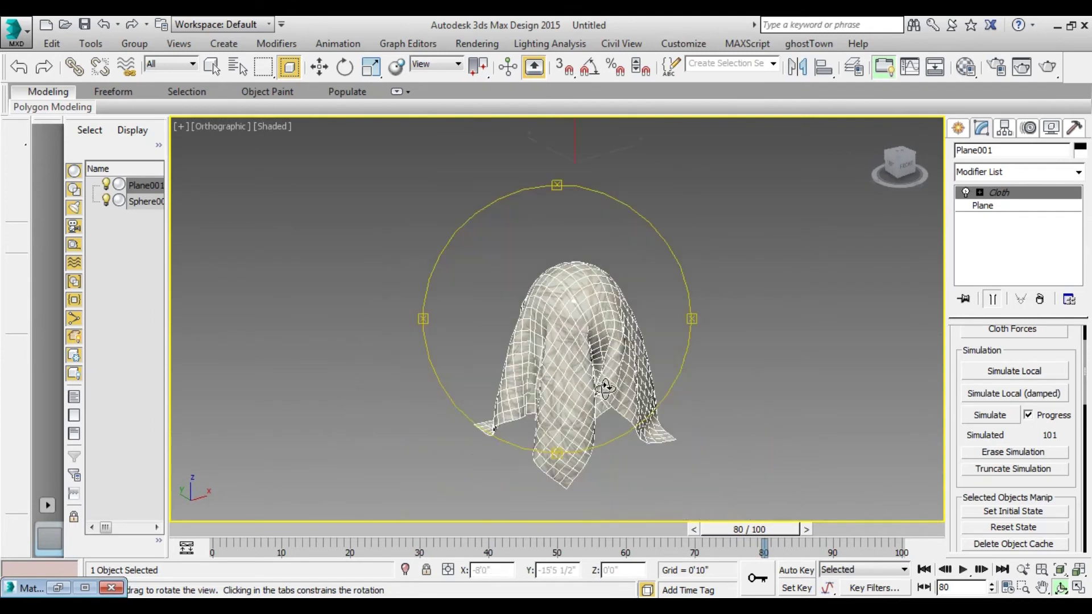
pyautogui.click(926, 571)
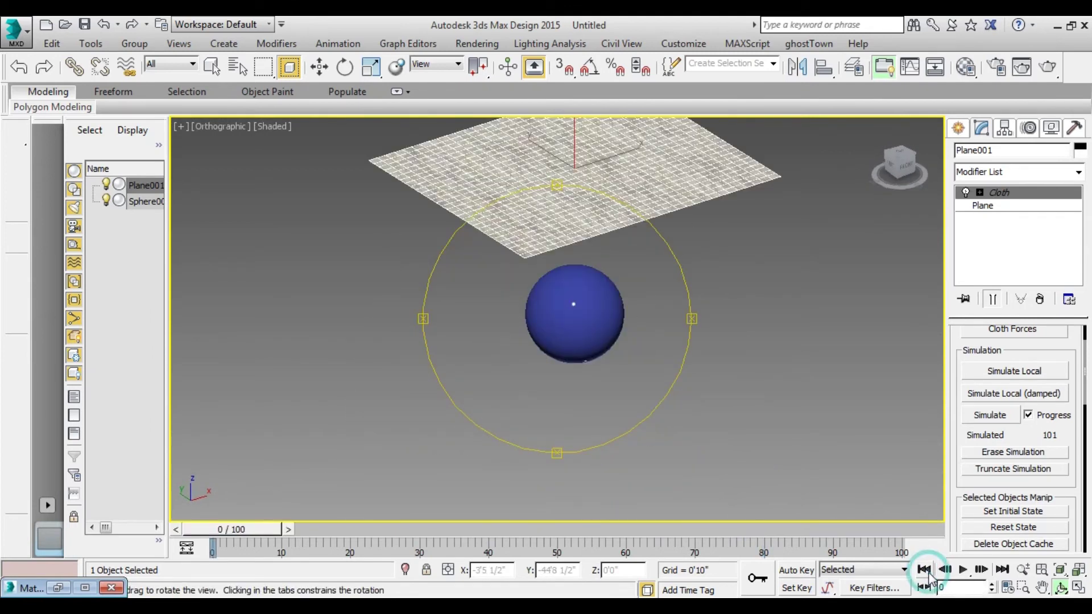
pyautogui.click(963, 571)
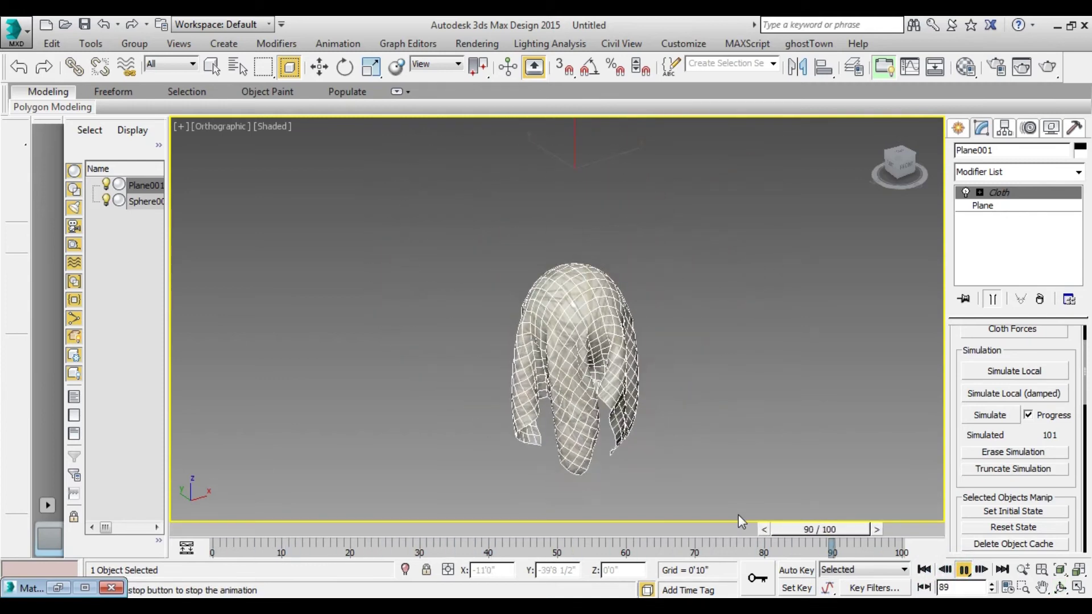
pyautogui.click(924, 569)
pyautogui.hotkey('ctrl', 'r')
pyautogui.click(963, 570)
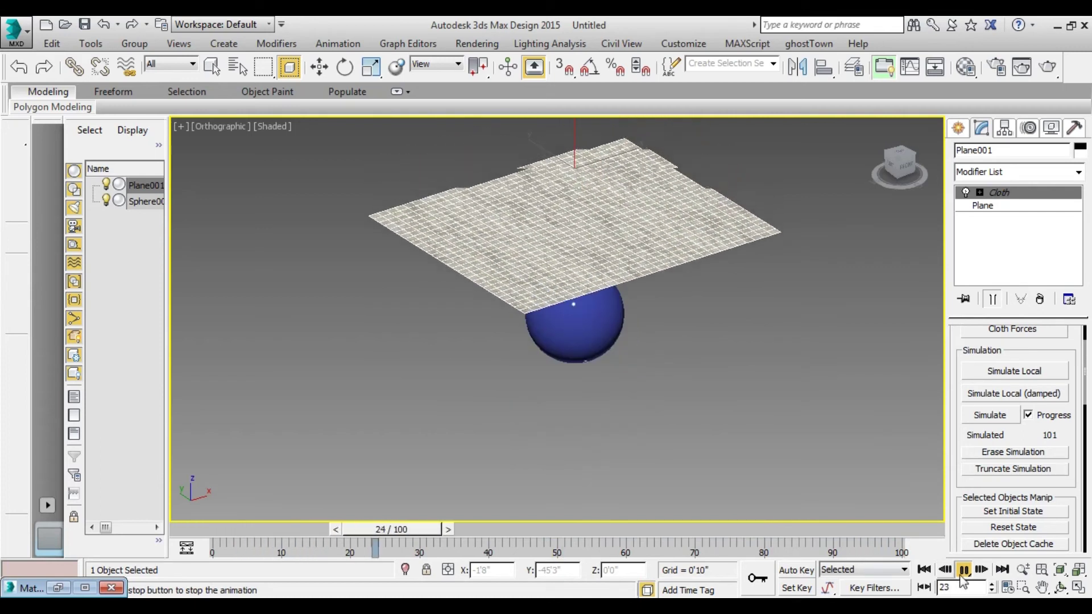
pyautogui.click(924, 569)
pyautogui.moveTo(618, 380); pyautogui.dragTo(570, 407)
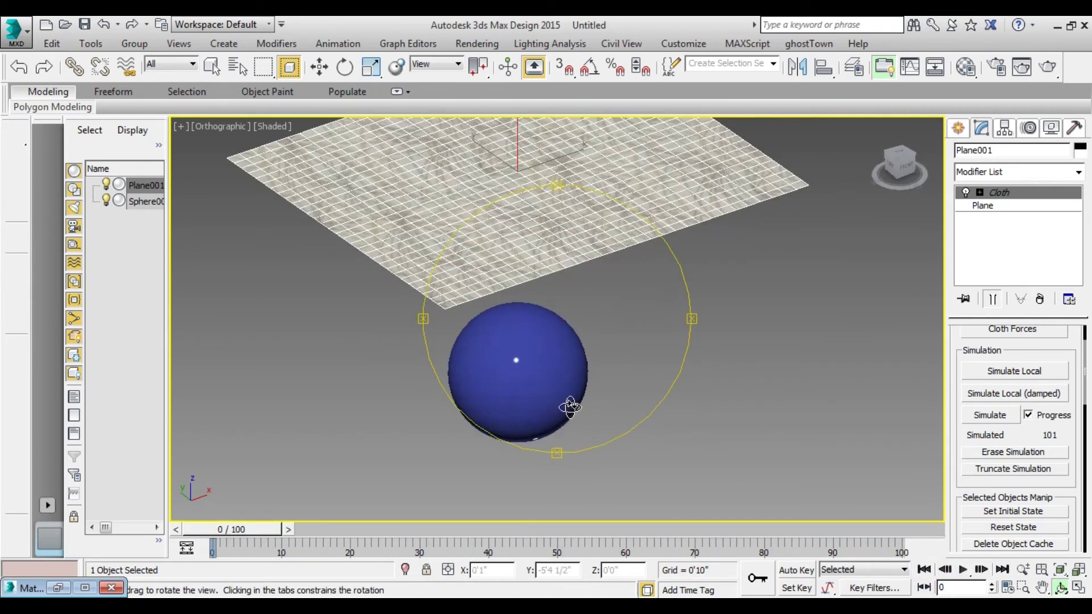
pyautogui.scroll(5, 563, 389)
pyautogui.scroll(-5, 563, 388)
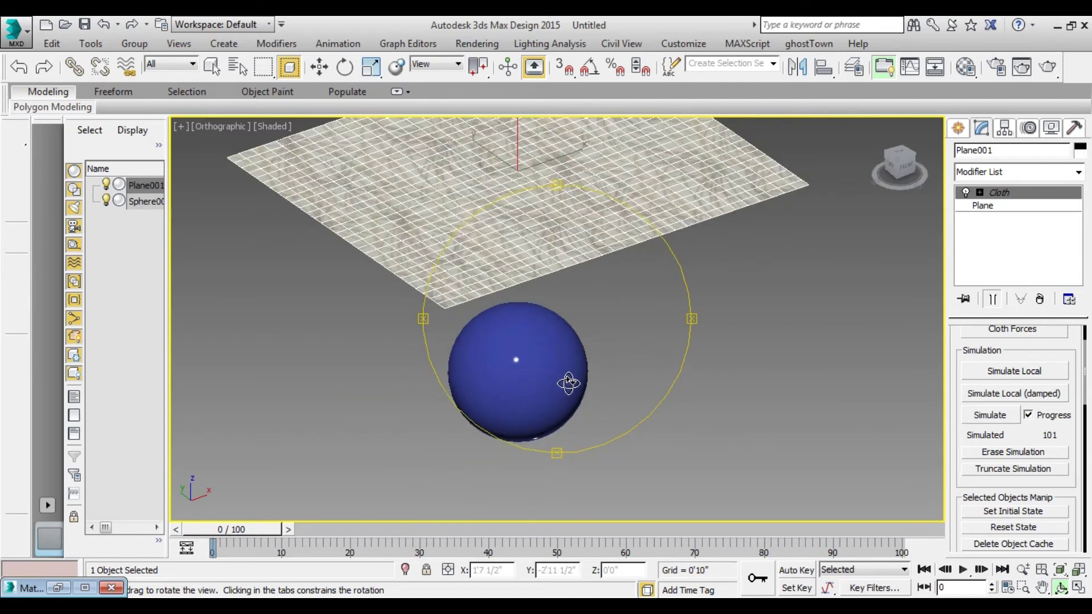
pyautogui.moveTo(569, 383); pyautogui.dragTo(651, 392, button='middle')
pyautogui.moveTo(617, 382); pyautogui.dragTo(589, 381)
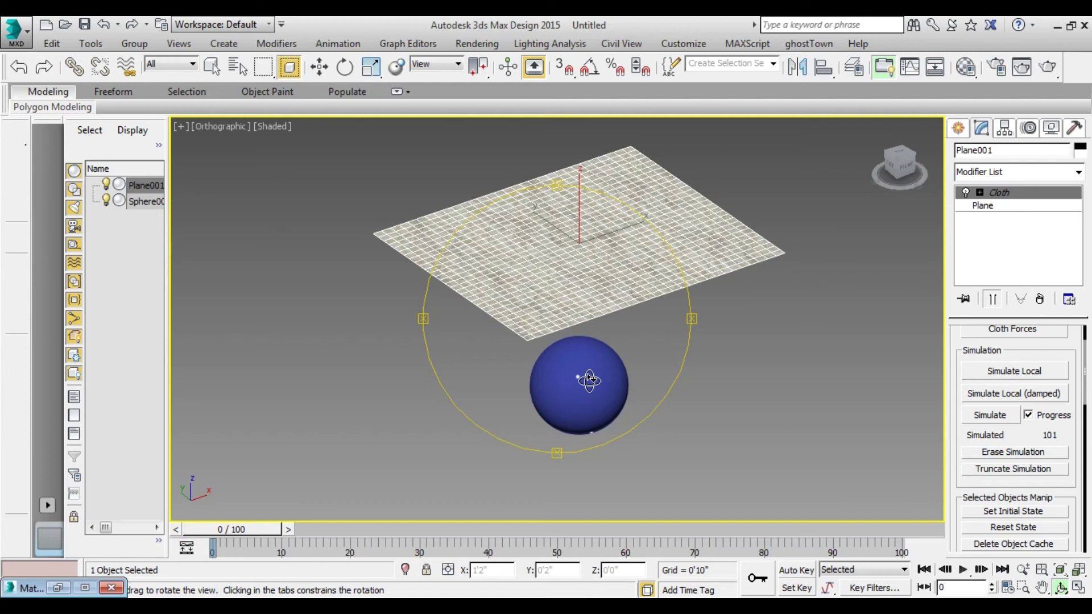
pyautogui.moveTo(589, 381)
pyautogui.mouseDown()
pyautogui.moveTo(579, 397)
pyautogui.moveTo(606, 359)
pyautogui.moveTo(603, 375)
pyautogui.moveTo(694, 459)
pyautogui.mouseUp()
pyautogui.click(965, 576)
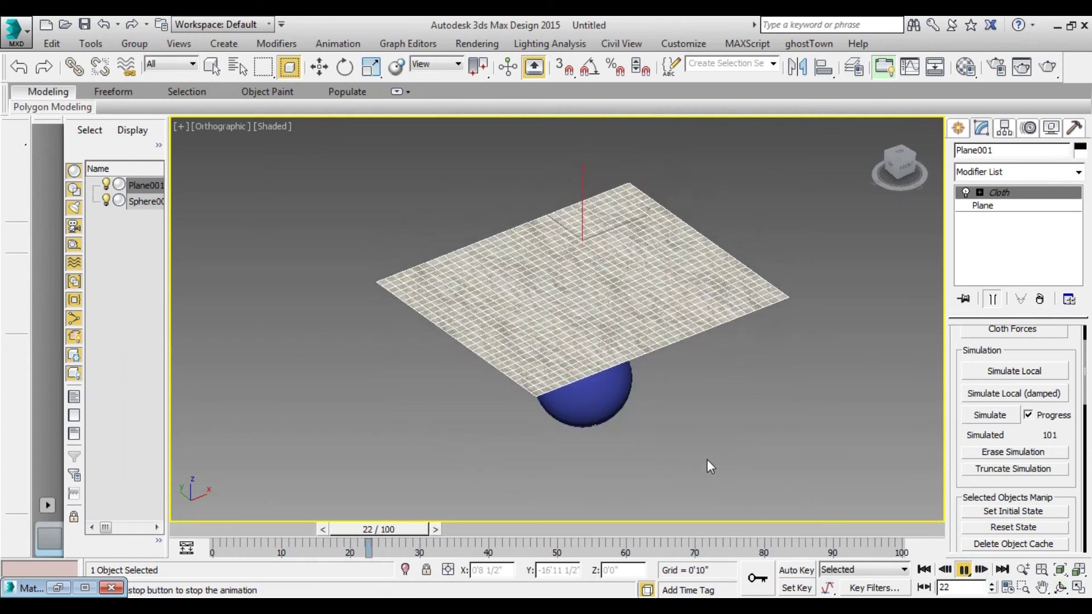
pyautogui.click(923, 570)
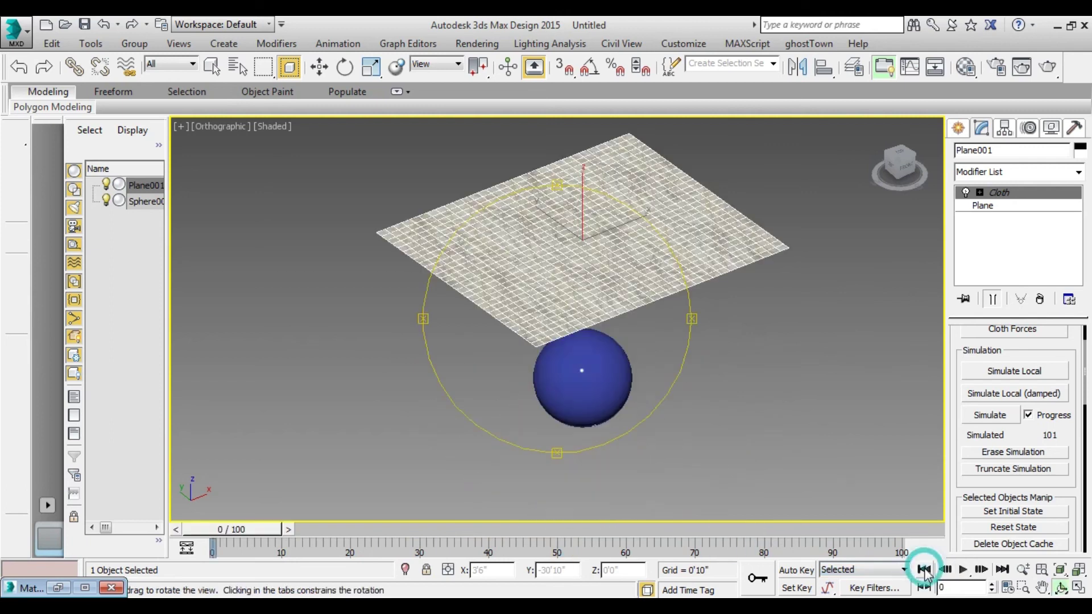